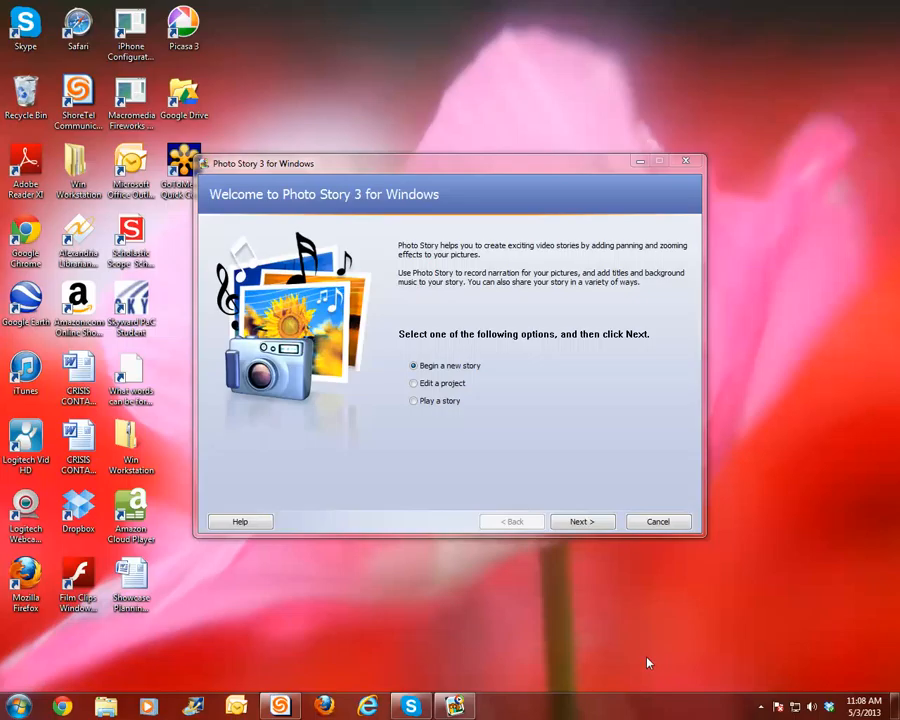
Begin a new story and import the 13 Treasures picture from the Book Covers folder.
{"action": "left_click", "coordinate": [598, 522]}
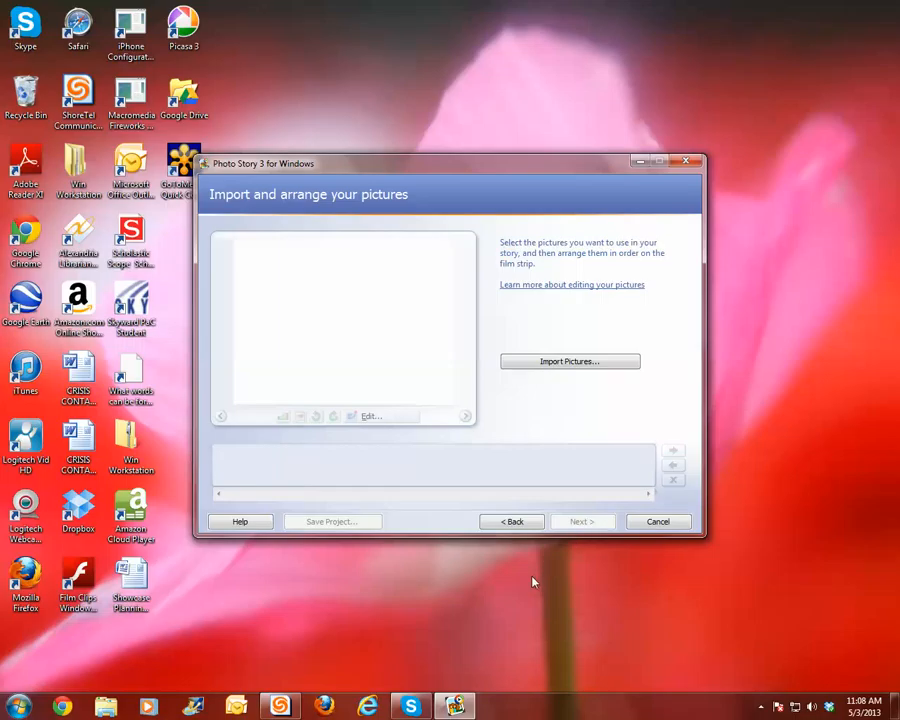
{"action": "left_click", "coordinate": [540, 365]}
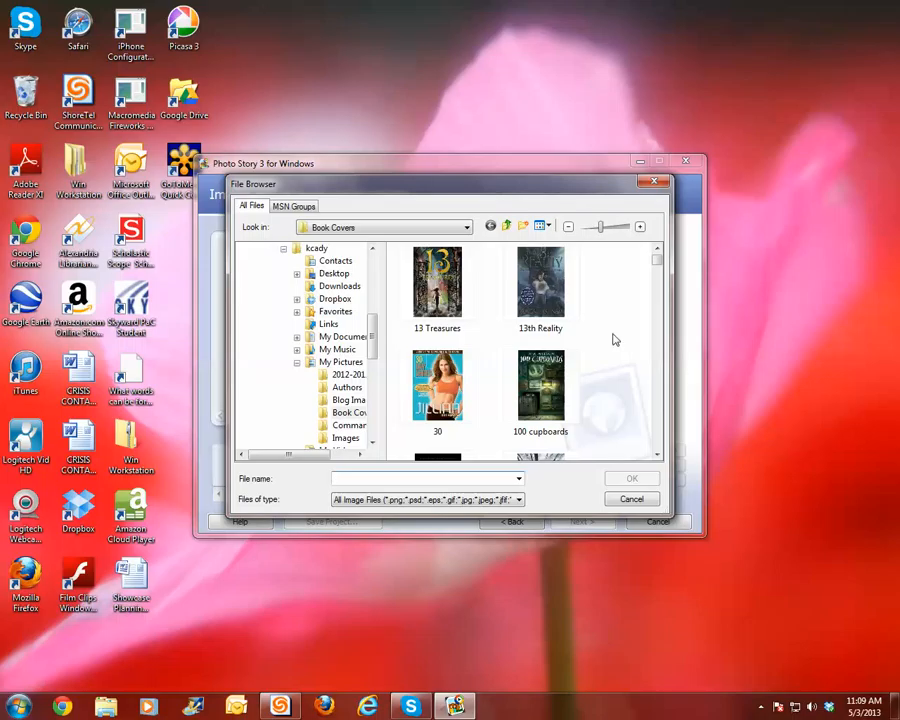
{"action": "left_click", "coordinate": [449, 298]}
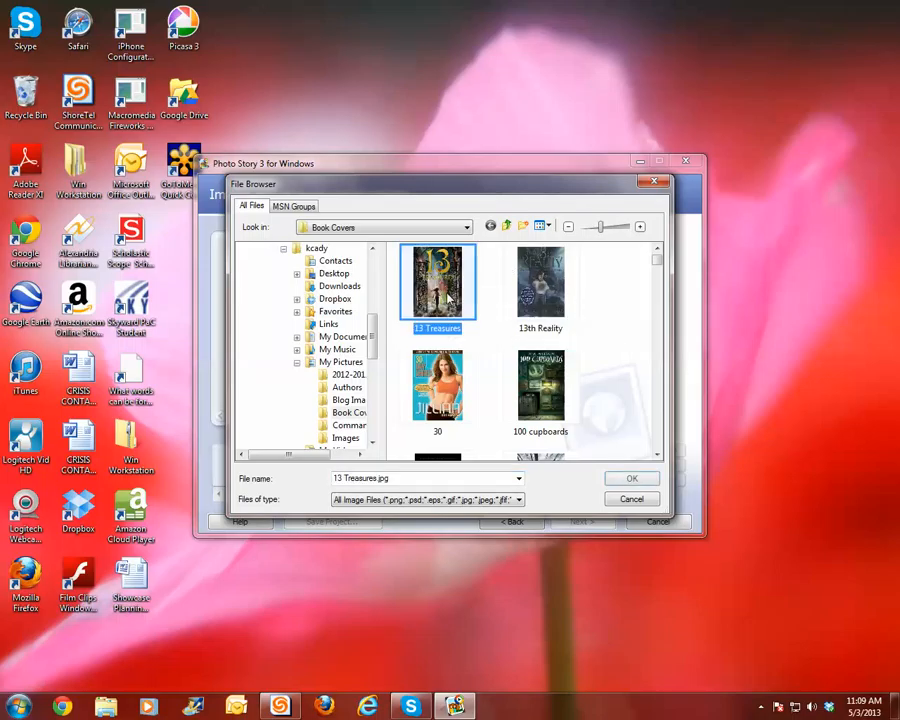
{"action": "double_click", "coordinate": [449, 298]}
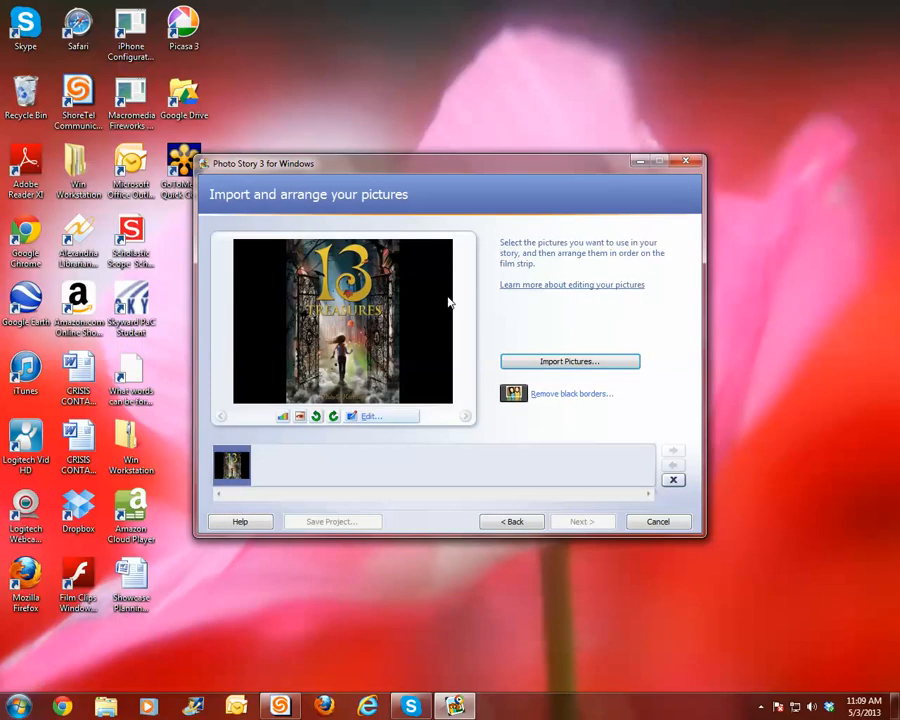
Import the book cover pictures named 30 and 100 cupboards into the story.
{"action": "left_click", "coordinate": [543, 362]}
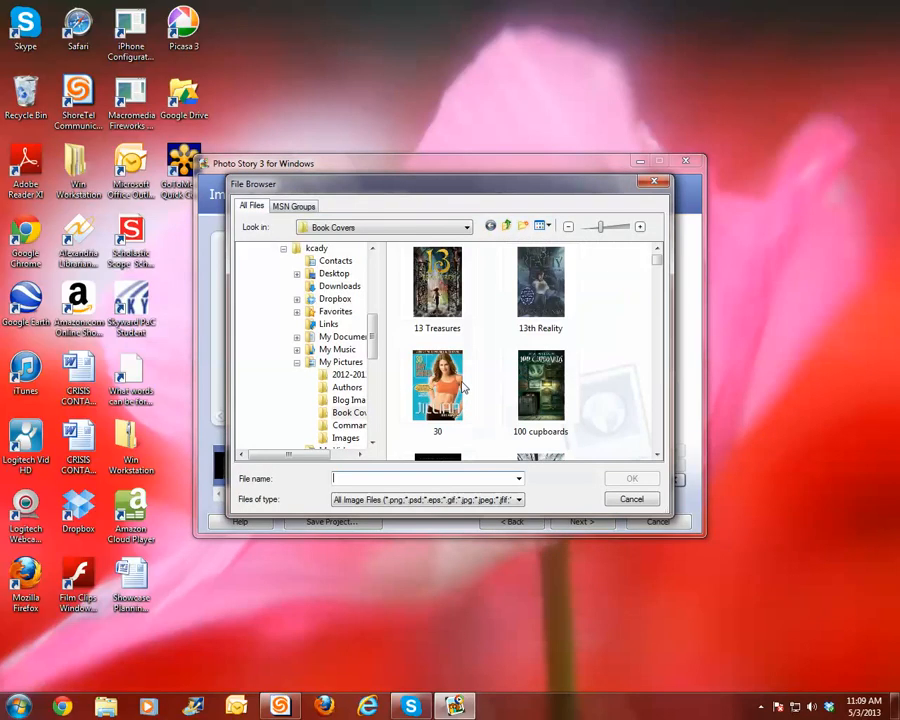
{"action": "double_click", "coordinate": [435, 395]}
{"action": "left_click", "coordinate": [544, 364]}
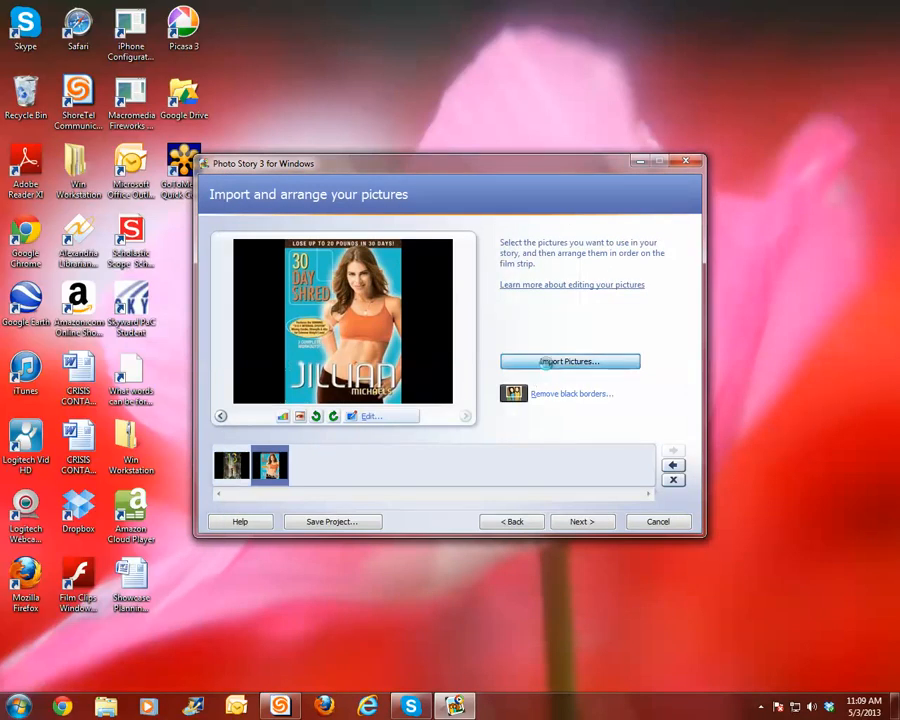
{"action": "double_click", "coordinate": [520, 405]}
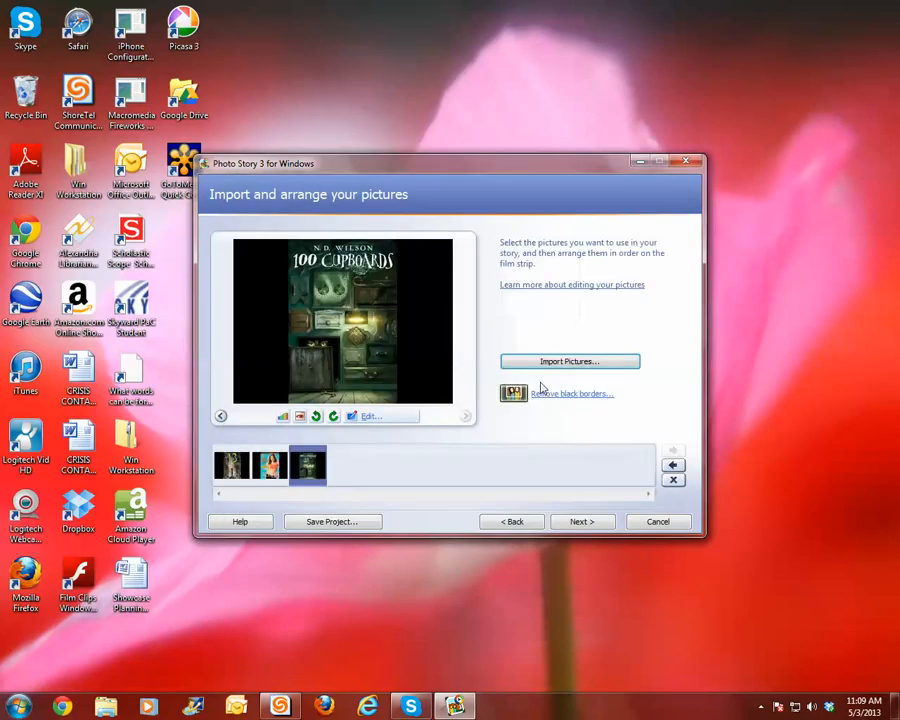
Import the AKITA WITCH cover picture into the story.
{"action": "left_click", "coordinate": [555, 366]}
{"action": "scroll", "coordinate": [494, 405], "scroll_direction": "down", "scroll_amount": 3}
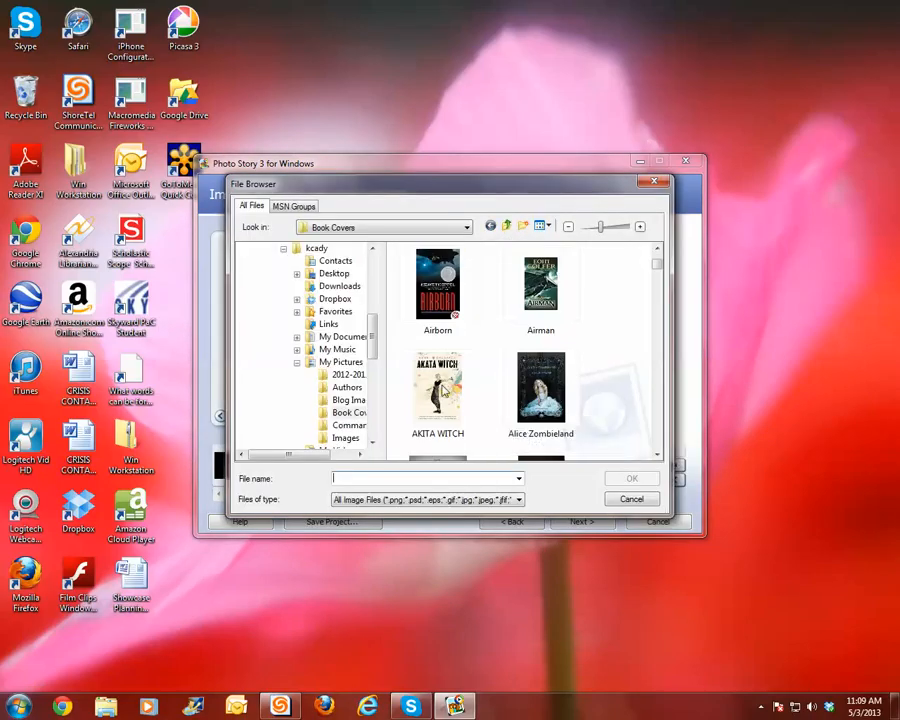
{"action": "left_click", "coordinate": [438, 390]}
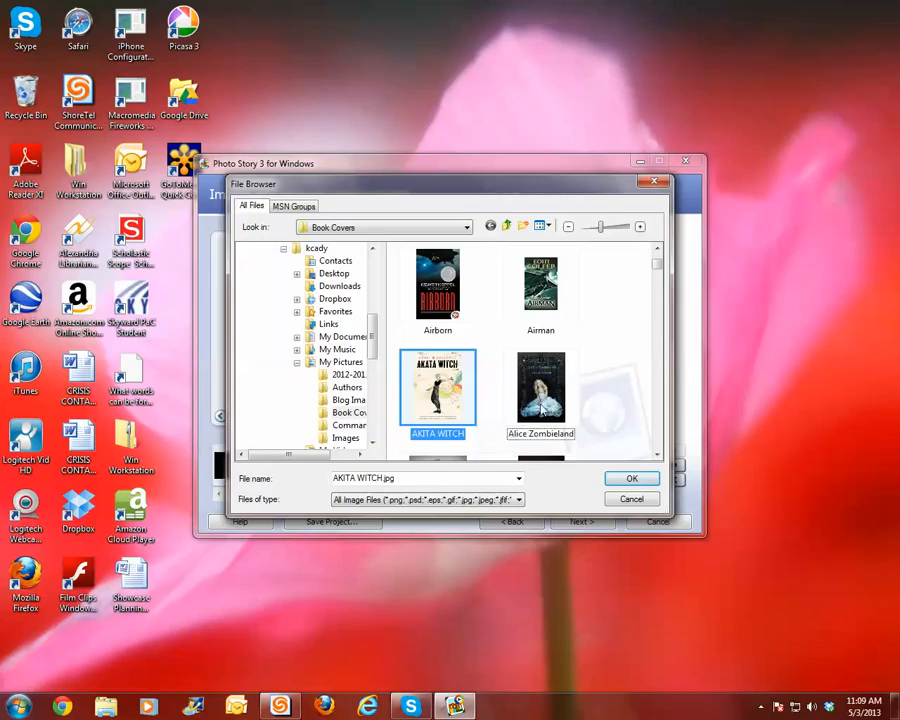
{"action": "double_click", "coordinate": [438, 405]}
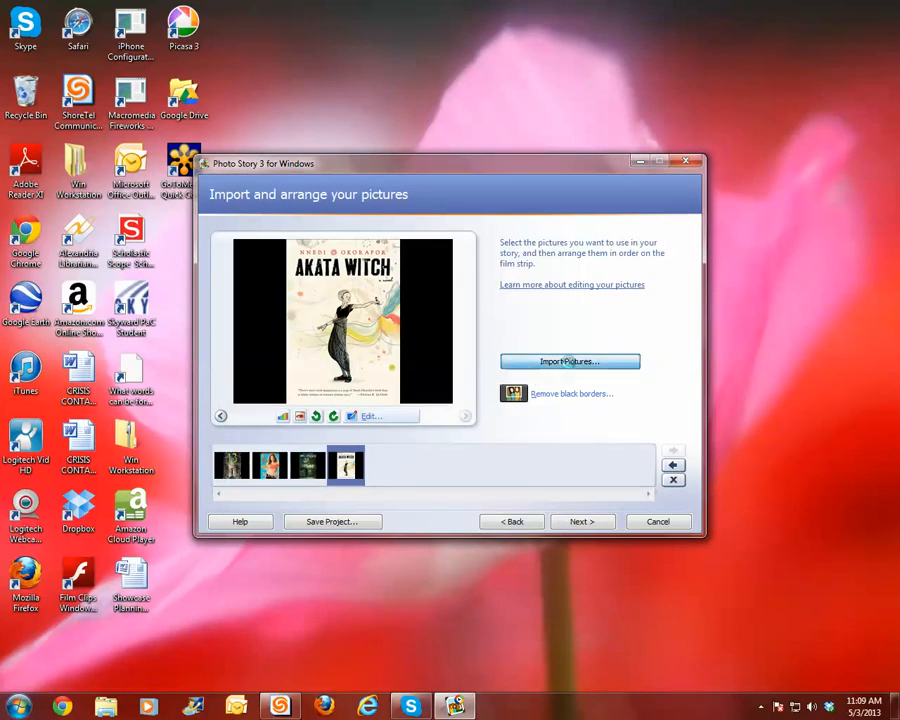
Import the Blood Lie cover picture into the story.
{"action": "left_click", "coordinate": [567, 362]}
{"action": "scroll", "coordinate": [656, 288], "scroll_direction": "down", "scroll_amount": 3}
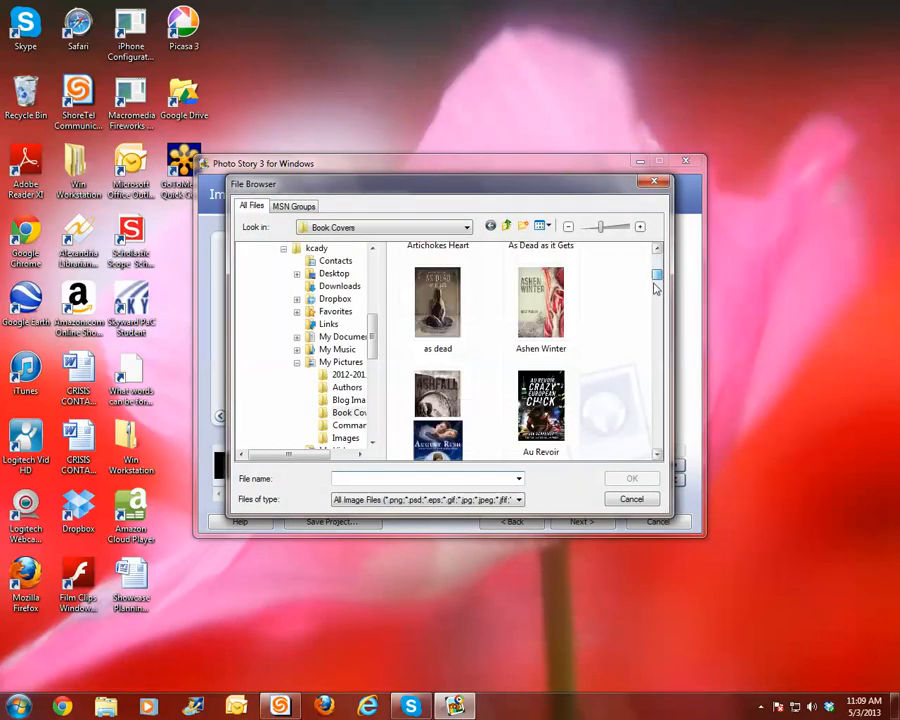
{"action": "scroll", "coordinate": [656, 288], "scroll_direction": "down", "scroll_amount": 3}
{"action": "left_click", "coordinate": [570, 335]}
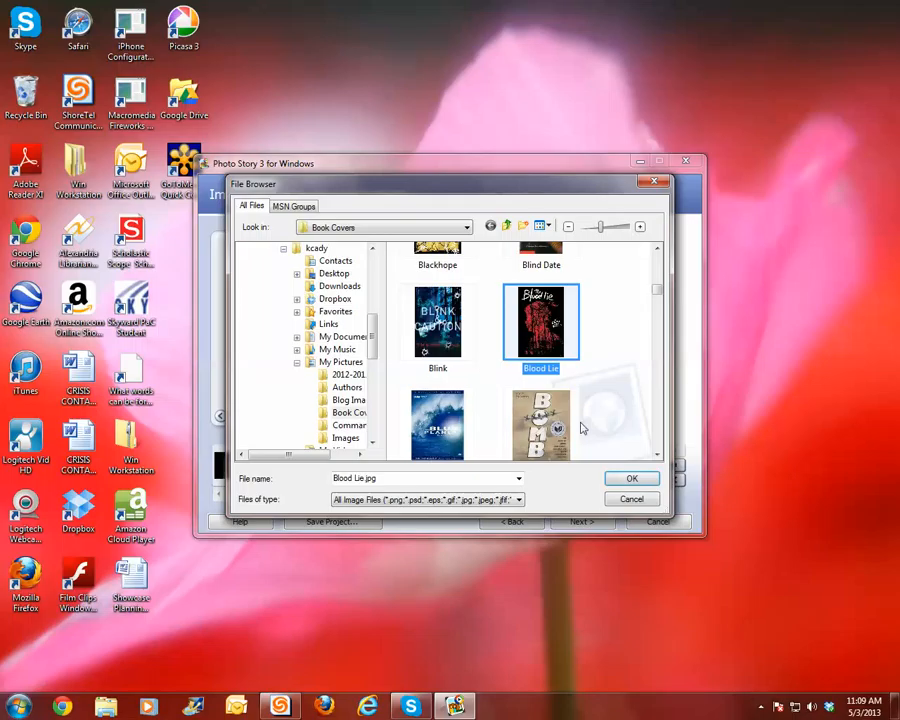
{"action": "left_click", "coordinate": [631, 478]}
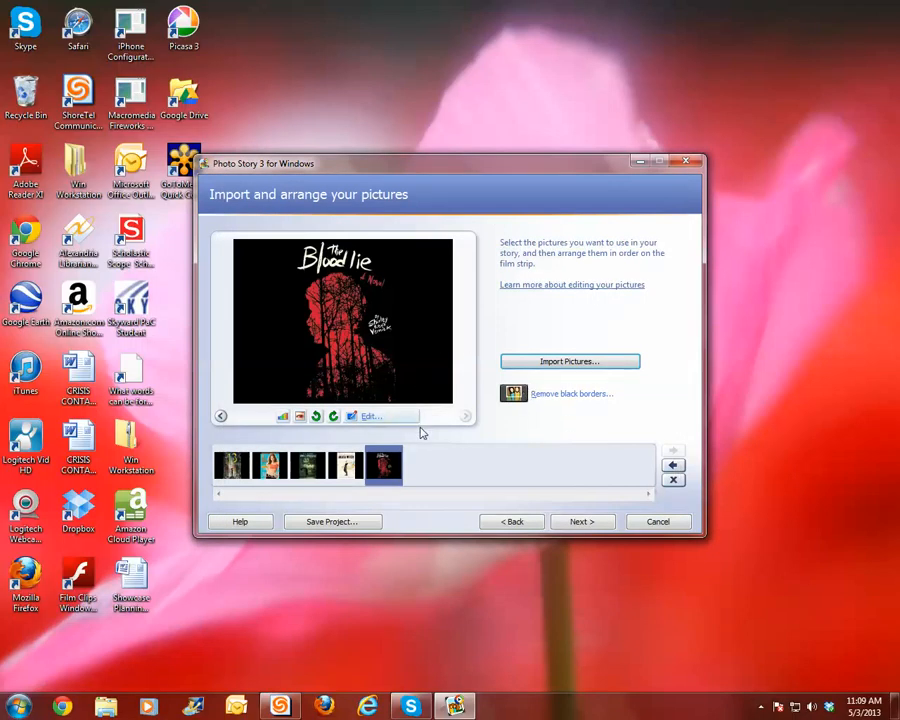
Import the Blue cover picture into the story.
{"action": "left_click", "coordinate": [571, 366]}
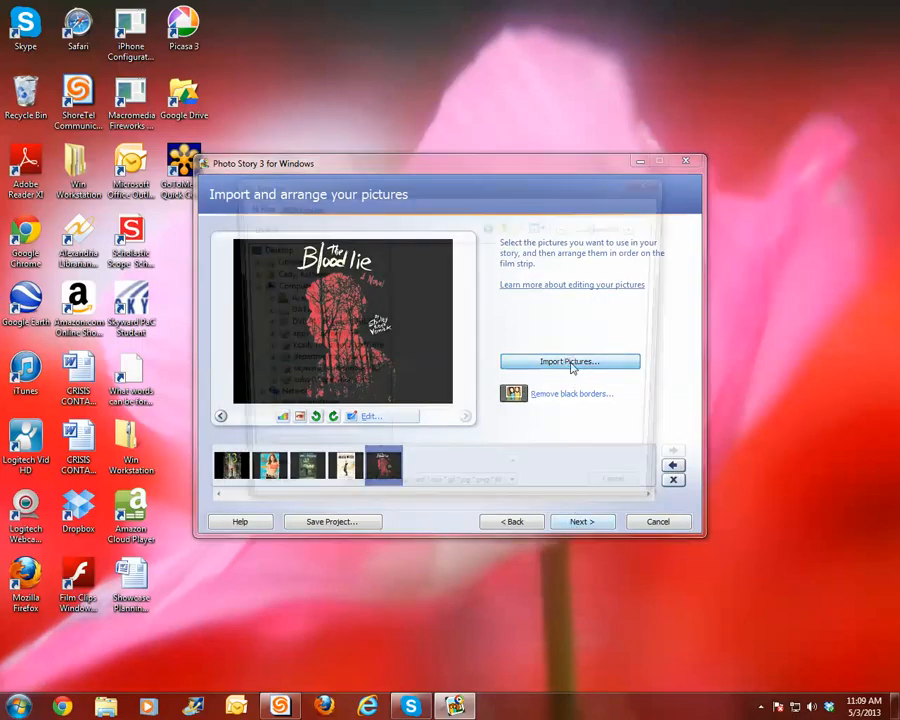
{"action": "scroll", "coordinate": [656, 287], "scroll_direction": "down", "scroll_amount": 3}
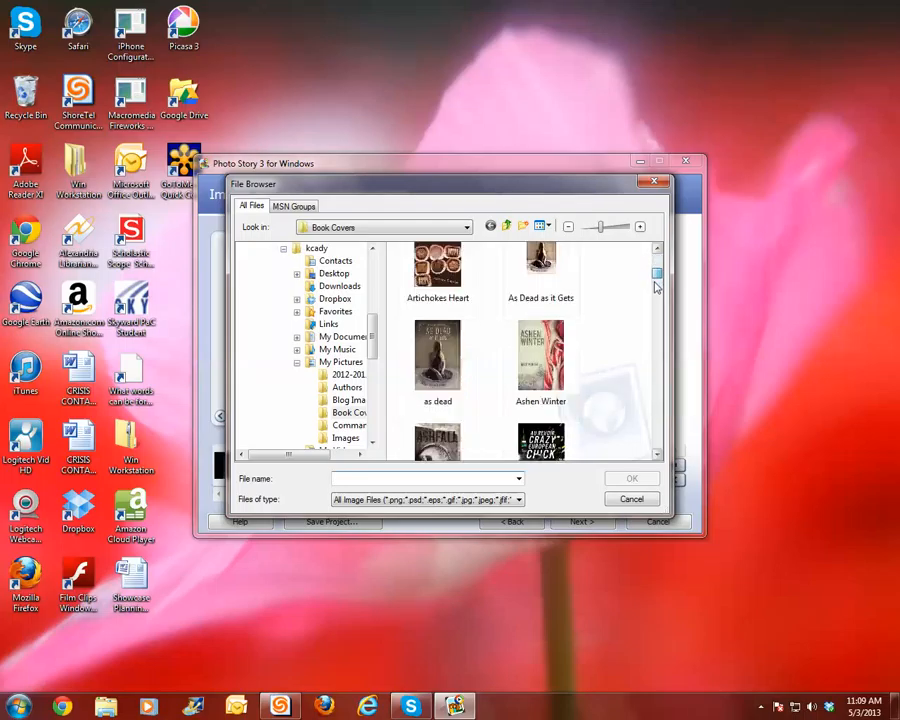
{"action": "scroll", "coordinate": [656, 287], "scroll_direction": "down", "scroll_amount": 3}
{"action": "left_click", "coordinate": [463, 343]}
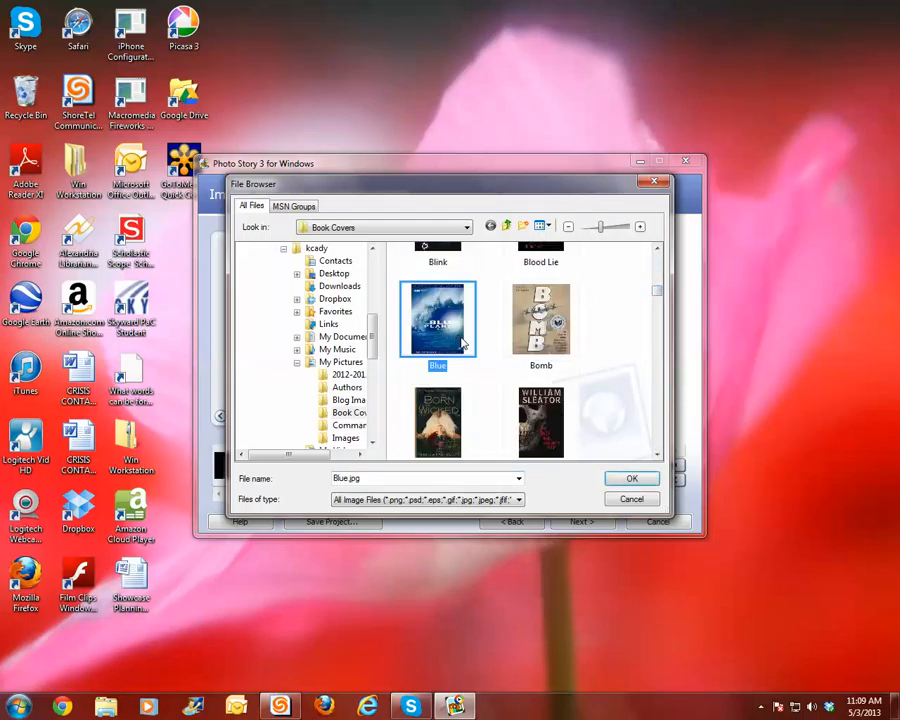
{"action": "left_click", "coordinate": [624, 478]}
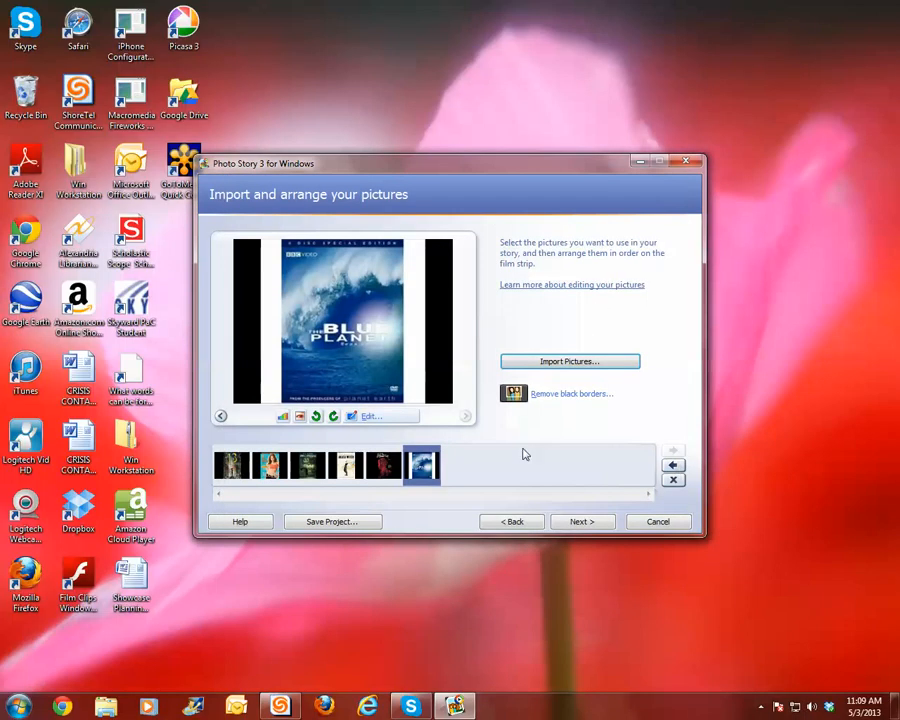
Import the Alice Zombieland cover picture into the story.
{"action": "left_click", "coordinate": [562, 362]}
{"action": "scroll", "coordinate": [492, 410], "scroll_direction": "down", "scroll_amount": 3}
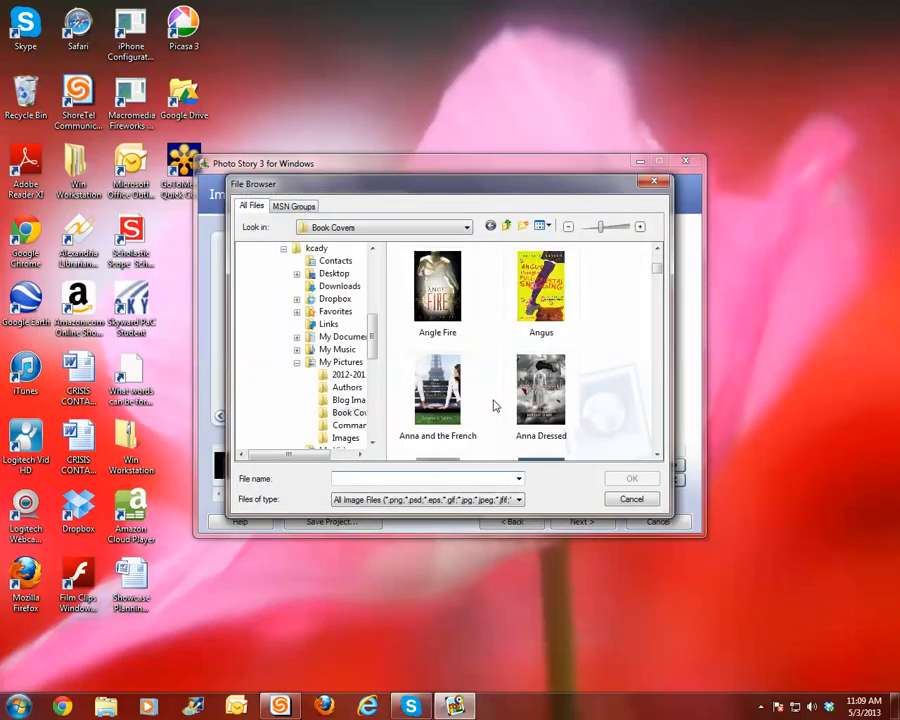
{"action": "scroll", "coordinate": [492, 405], "scroll_direction": "down", "scroll_amount": 2}
{"action": "scroll", "coordinate": [518, 382], "scroll_direction": "up", "scroll_amount": 5}
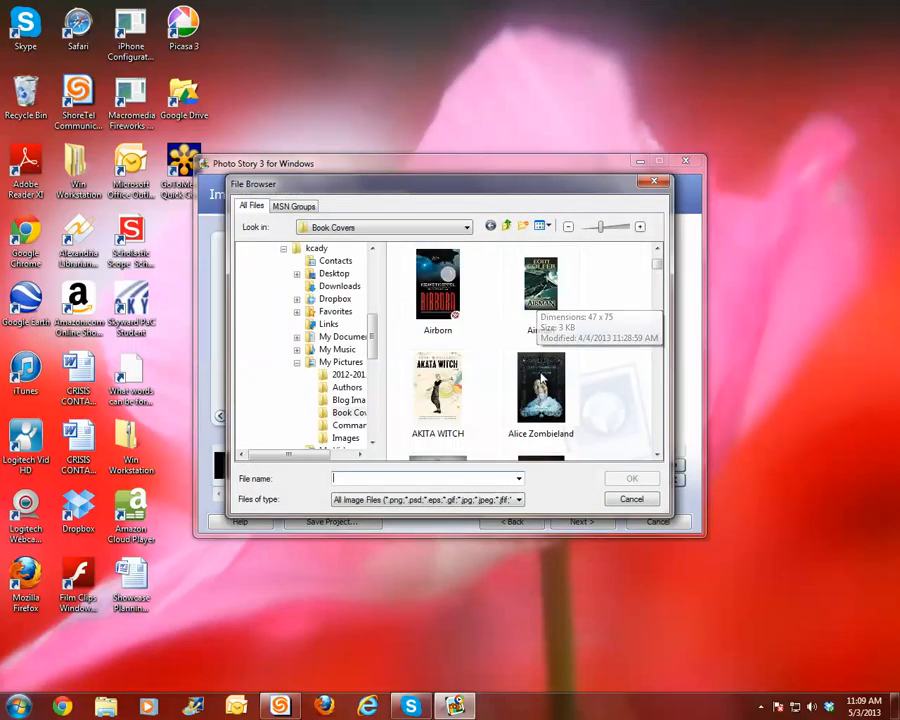
{"action": "double_click", "coordinate": [541, 377]}
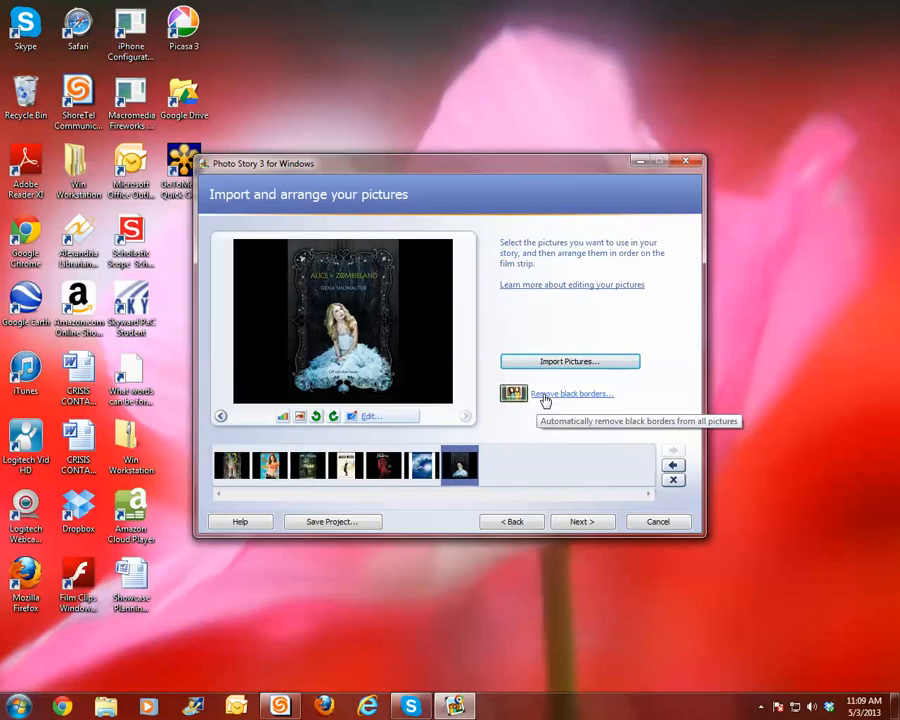
Start removing black borders and adjust the 13 Treasures crop rectangle to about 303 x 227 pixels.
{"action": "left_click", "coordinate": [545, 397]}
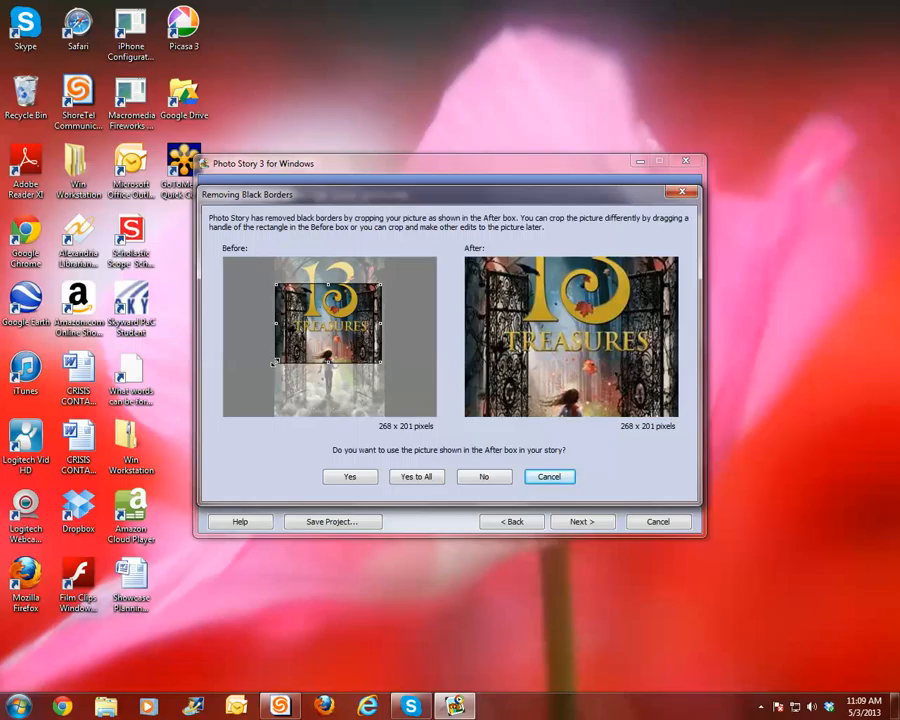
{"action": "left_click_drag", "start_coordinate": [274, 363], "coordinate": [260, 374]}
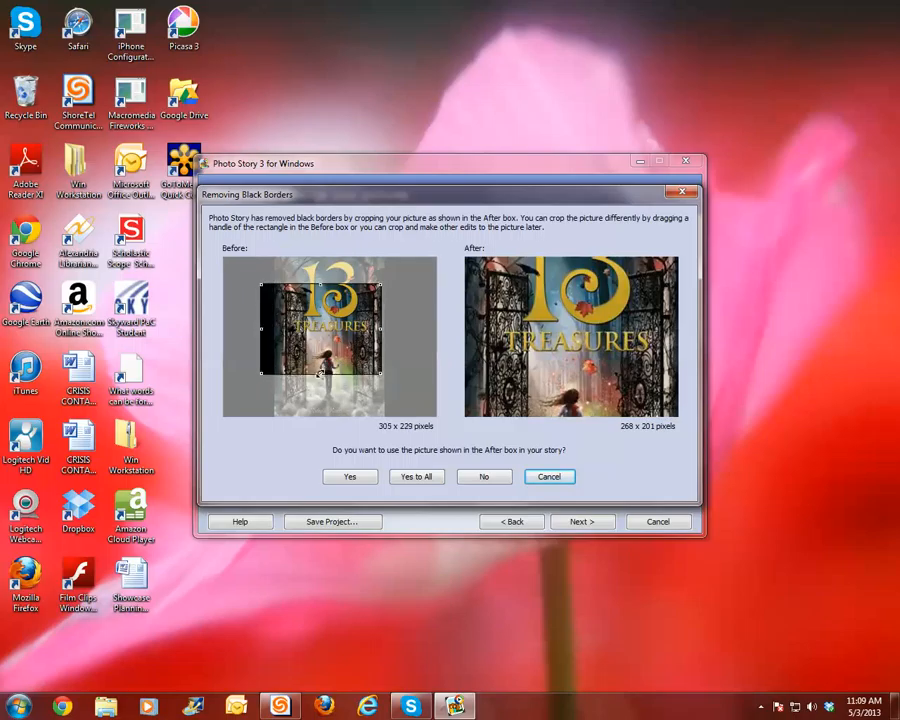
{"action": "left_click_drag", "start_coordinate": [319, 371], "coordinate": [327, 363]}
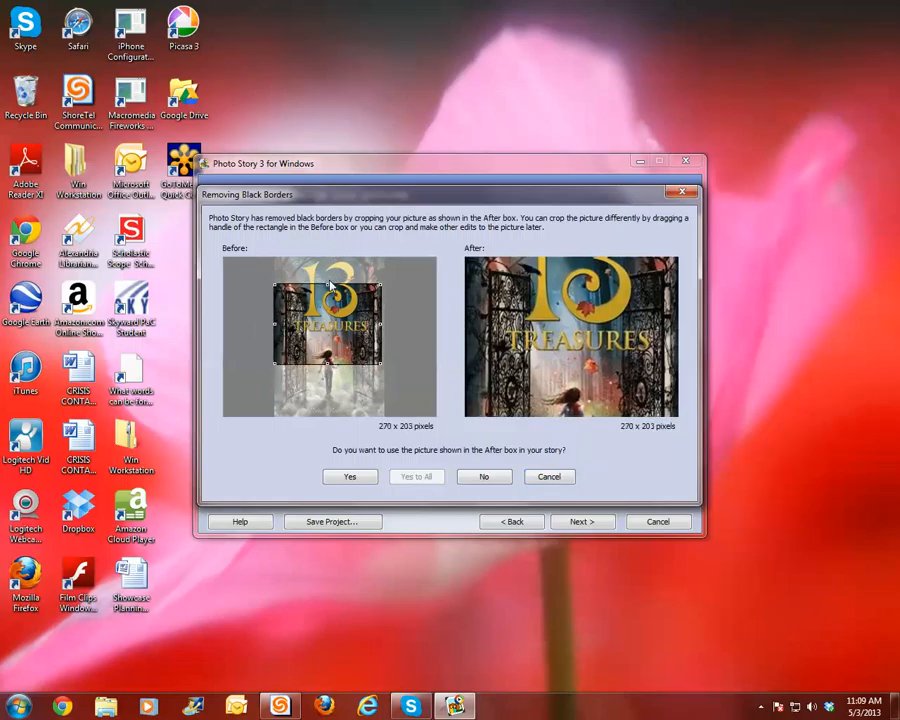
{"action": "left_click_drag", "start_coordinate": [330, 284], "coordinate": [329, 274]}
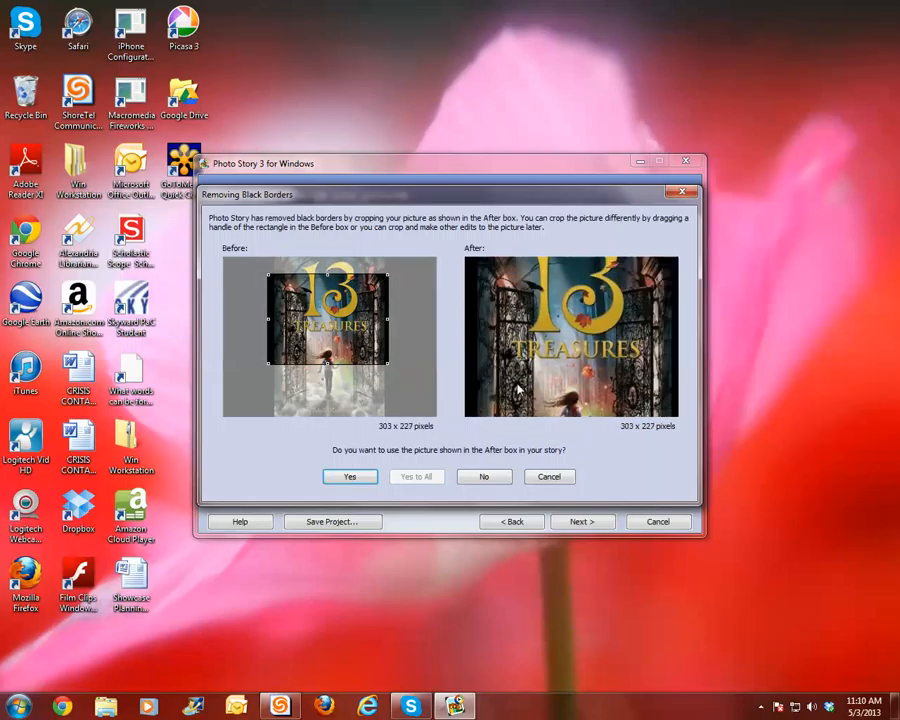
Accept the 13 Treasures crop and apply the suggested border-removing crops to all remaining pictures.
{"action": "left_click", "coordinate": [349, 478]}
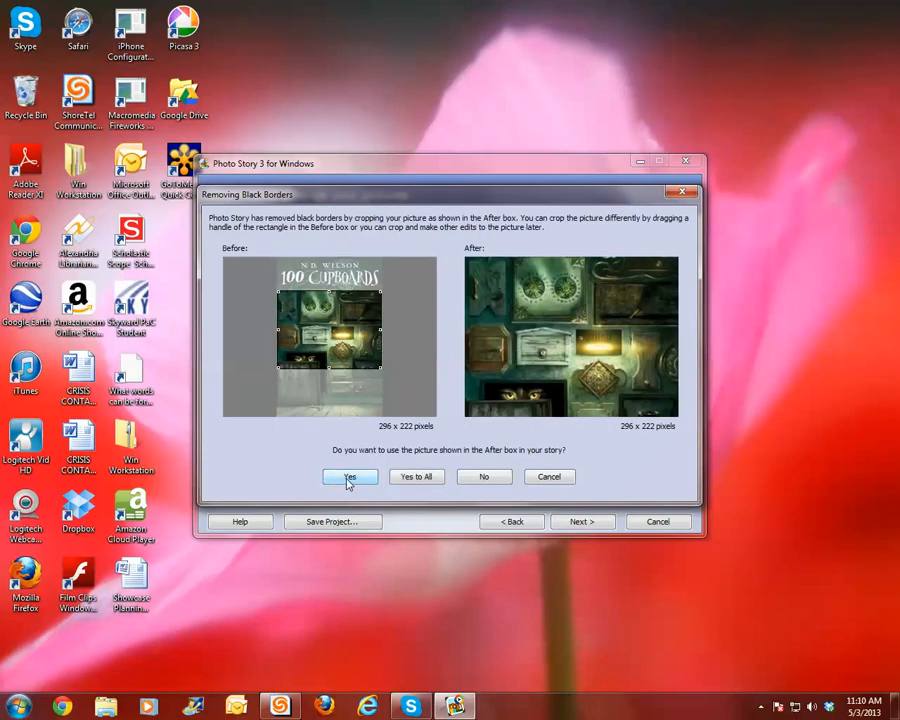
{"action": "left_click", "coordinate": [416, 477]}
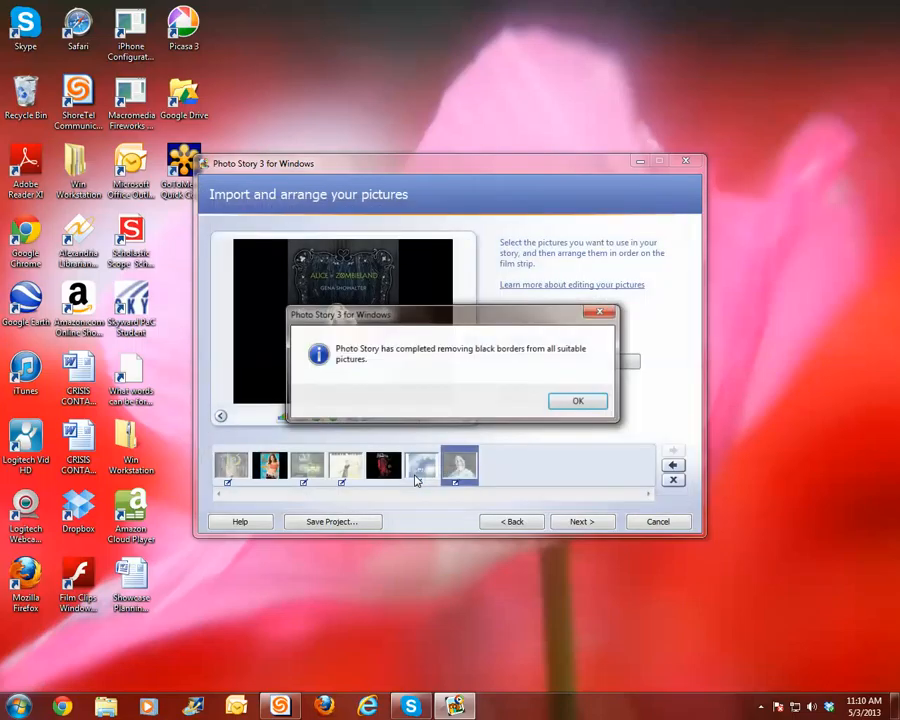
{"action": "left_click", "coordinate": [575, 401]}
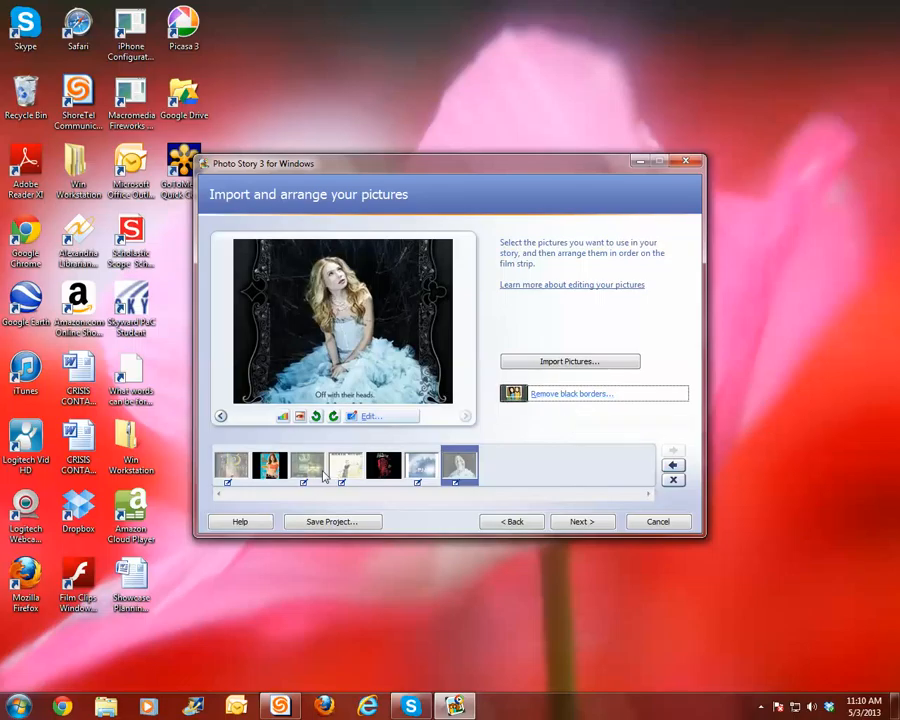
Try to remove the black borders from the 30 Day Shred picture.
{"action": "left_click", "coordinate": [274, 468]}
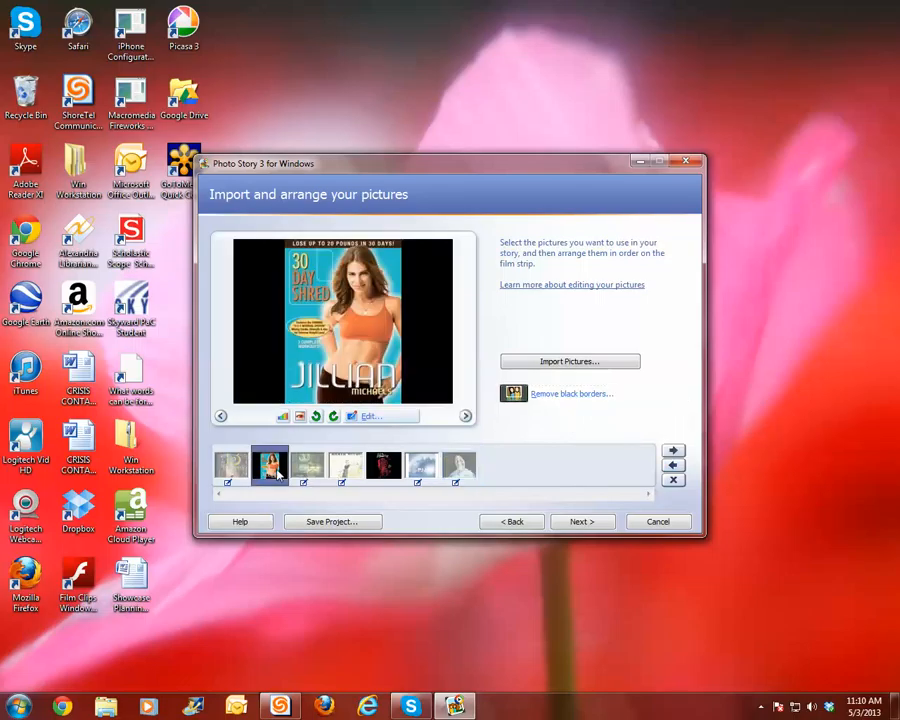
{"action": "left_click", "coordinate": [574, 394]}
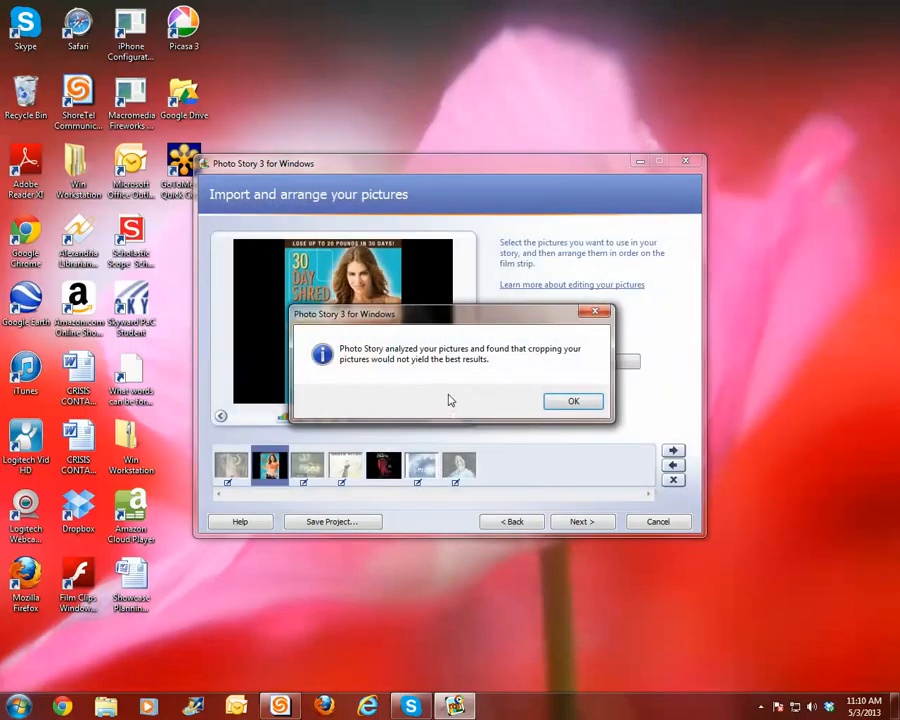
{"action": "left_click", "coordinate": [561, 402]}
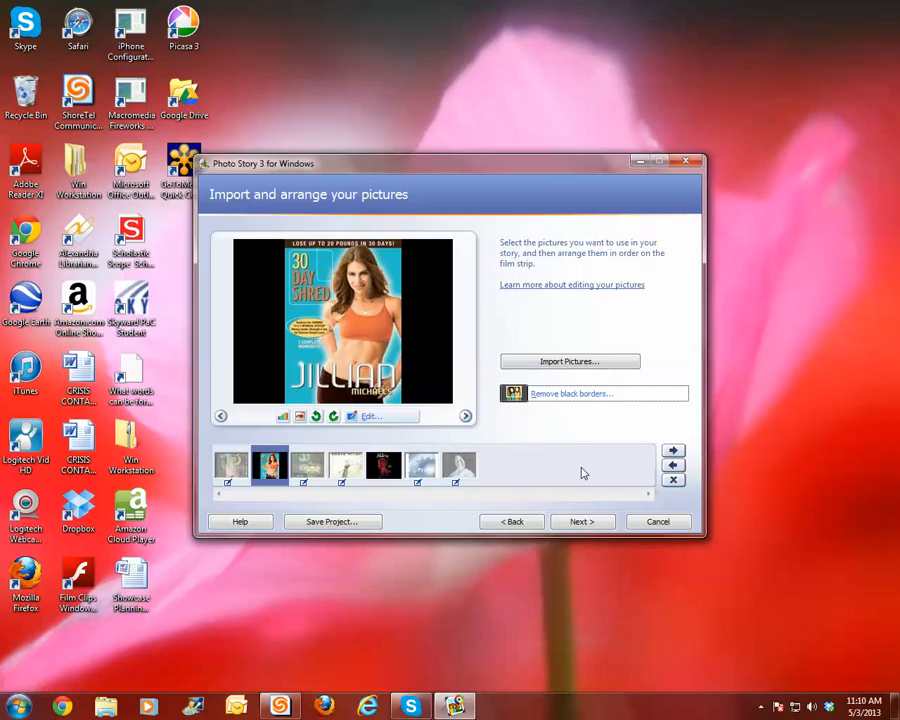
Add the title "alkdjfljkdfljfldjflskdjfljkdfljfldjkfjf" to the 13 Treasures picture and align it to the picture's bottom.
{"action": "left_click", "coordinate": [594, 523]}
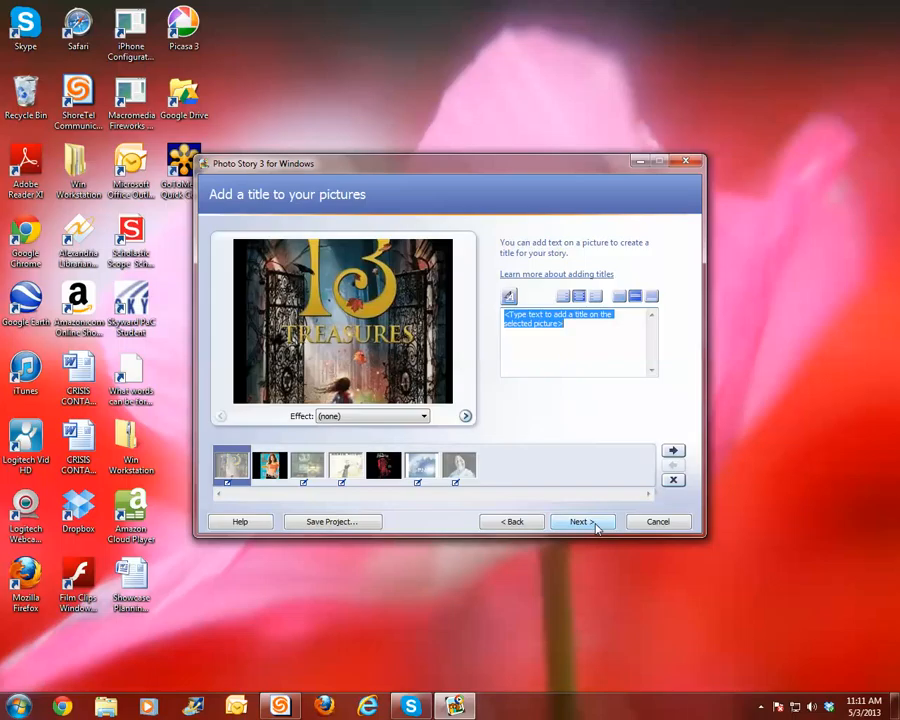
{"action": "type", "text": "alkdjfljkdfljfldjflskdjfljkdf"}
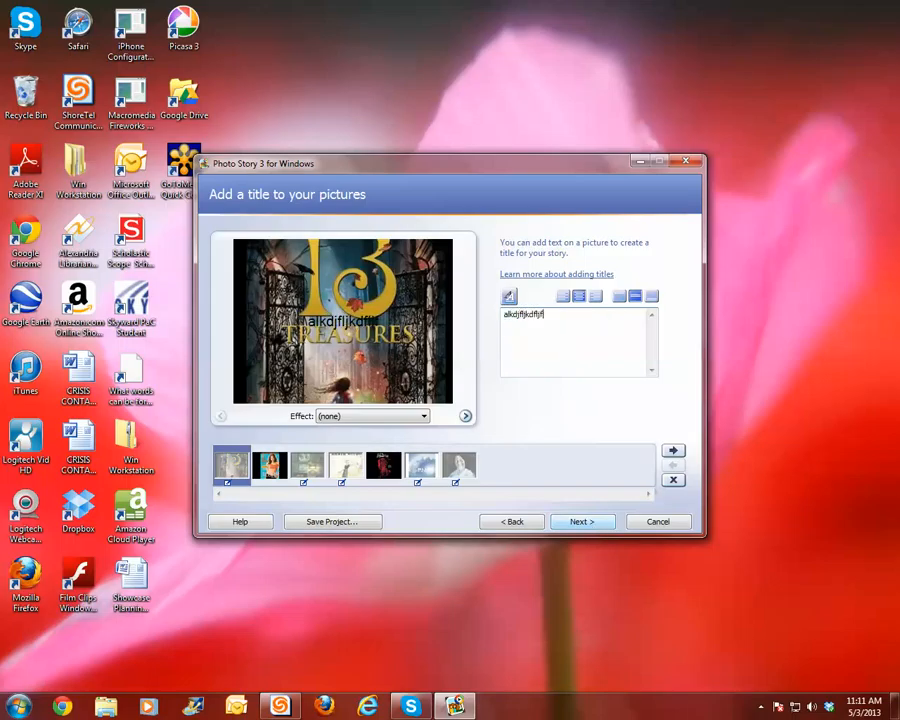
{"action": "type", "text": "ljfldjkfjf"}
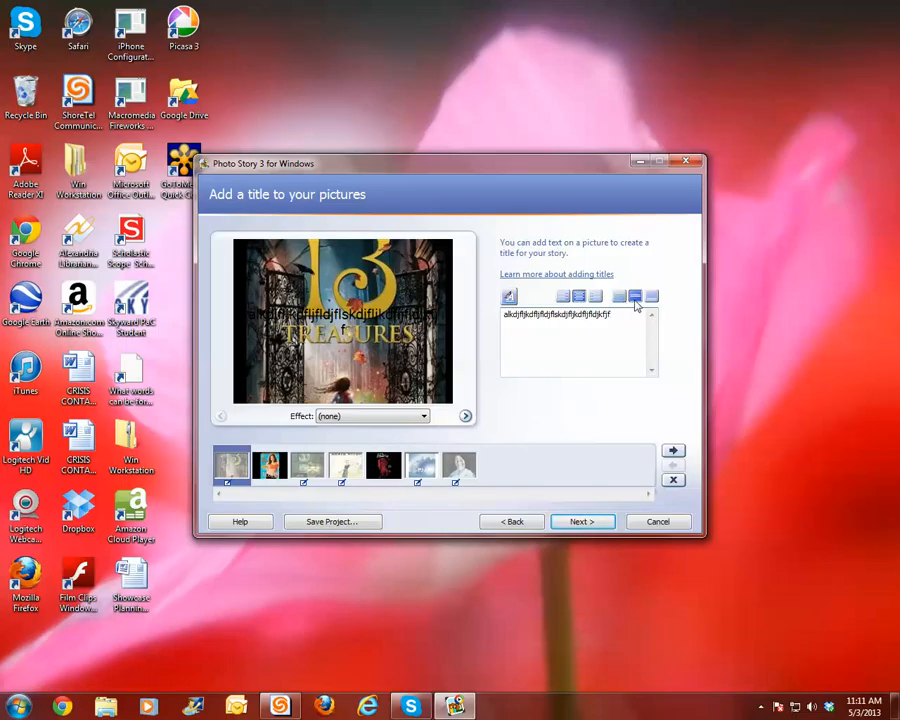
{"action": "left_click", "coordinate": [650, 297]}
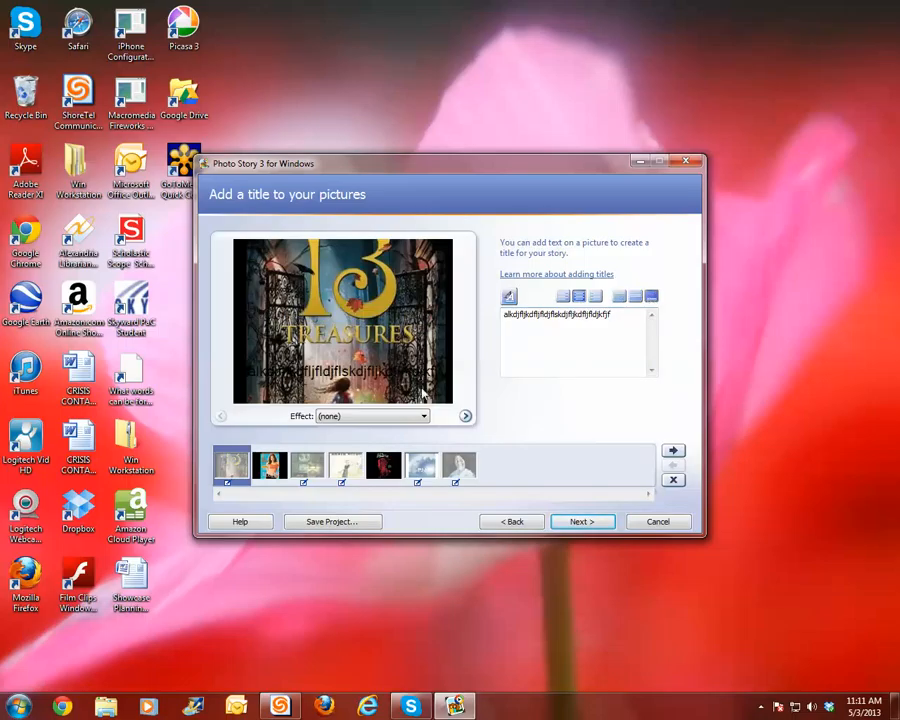
Change the font color of the 13 Treasures picture's title to White.
{"action": "left_click", "coordinate": [508, 297]}
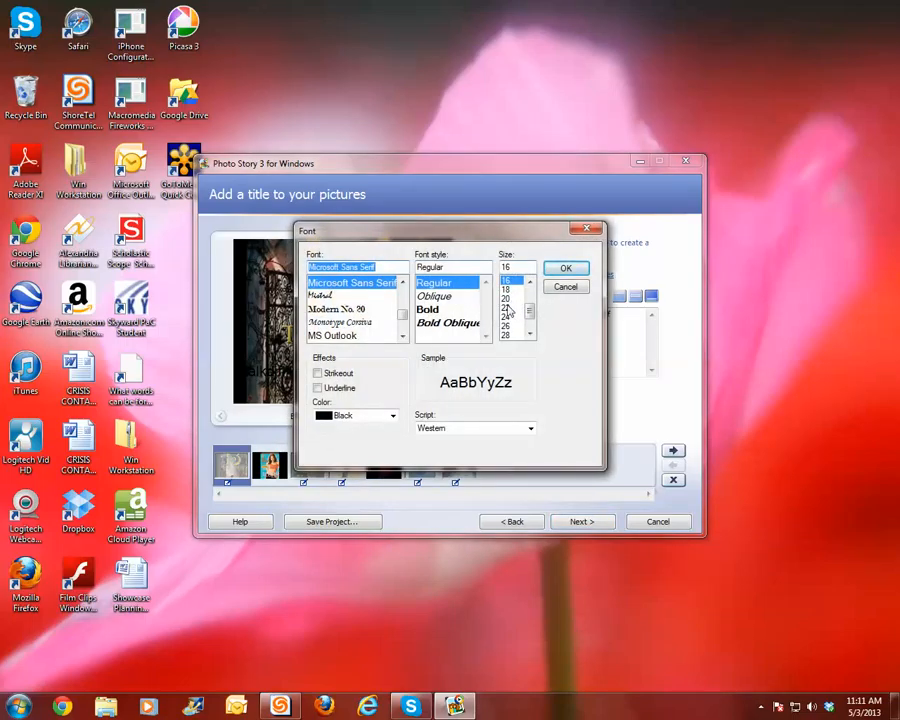
{"action": "left_click", "coordinate": [393, 415]}
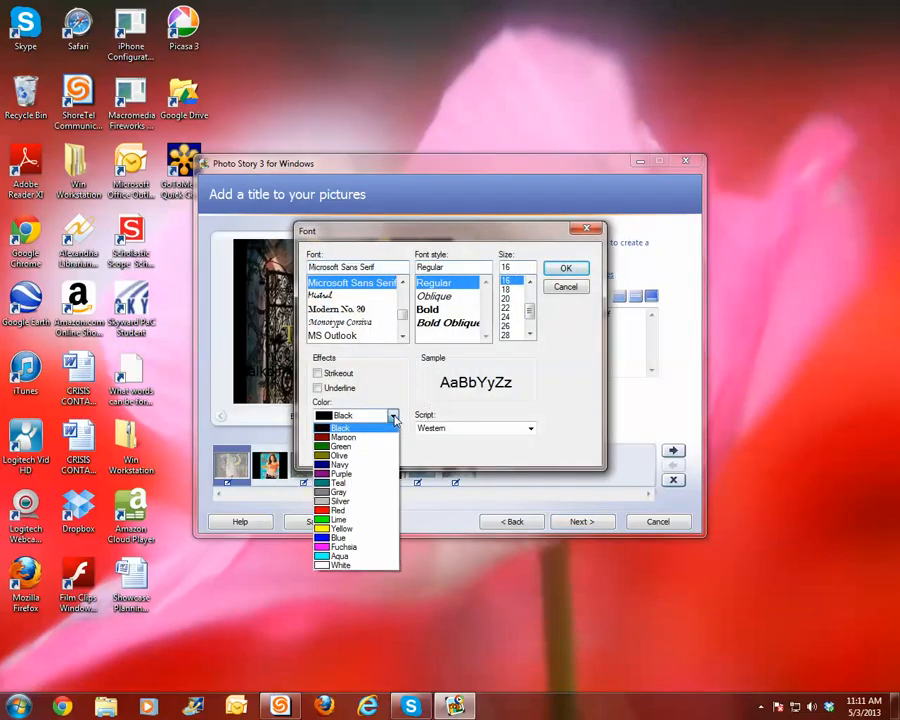
{"action": "left_click", "coordinate": [357, 565]}
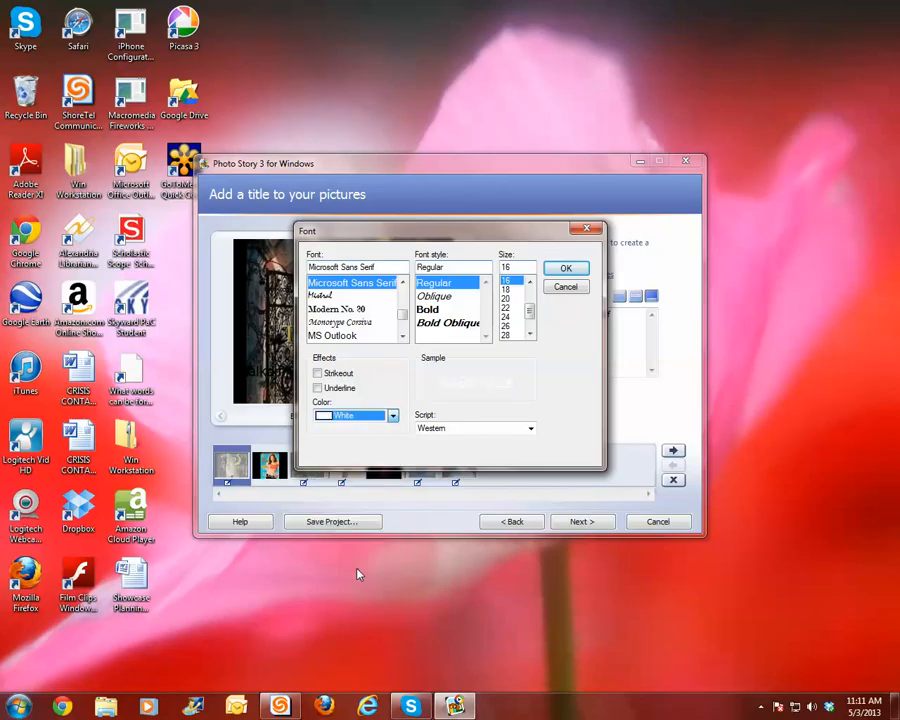
{"action": "left_click", "coordinate": [565, 270]}
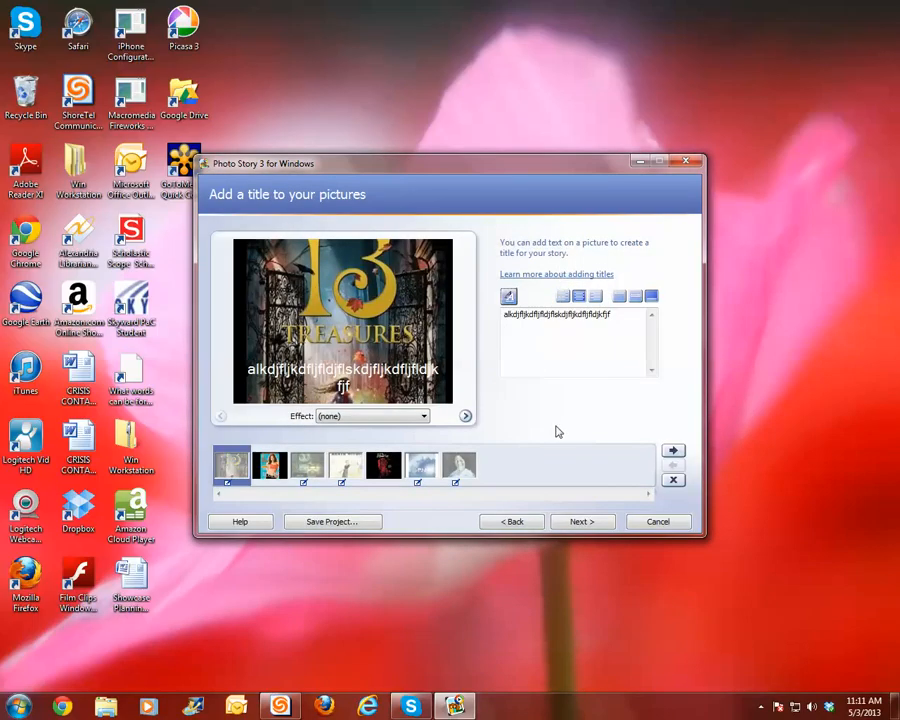
Look through the pictures following 13 Treasures, from 30 Day Shred to the last one, on the title page.
{"action": "left_click", "coordinate": [286, 470]}
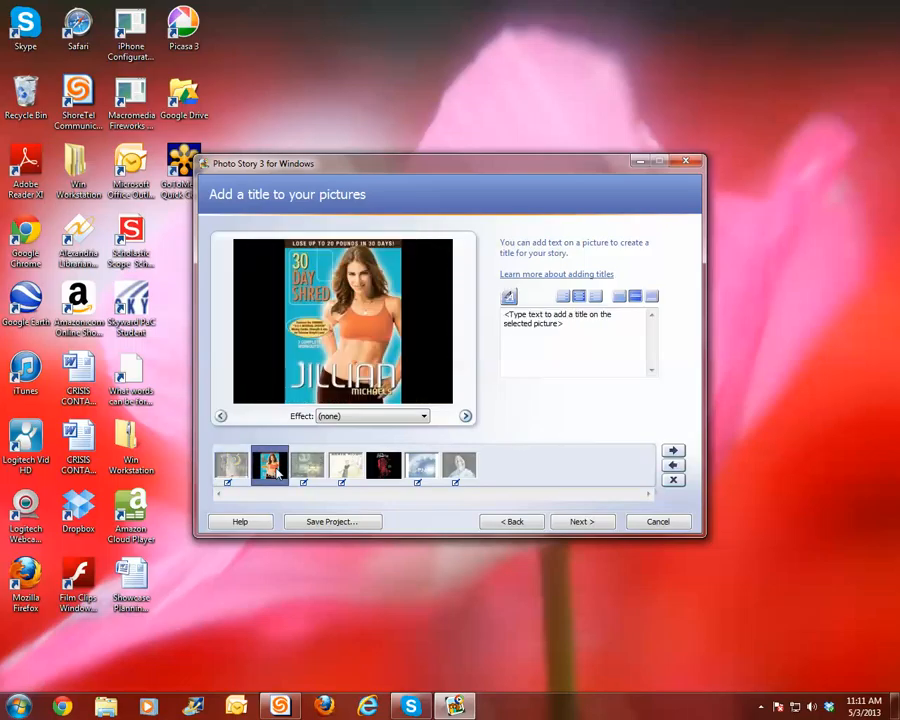
{"action": "left_click", "coordinate": [307, 470]}
{"action": "left_click", "coordinate": [346, 468]}
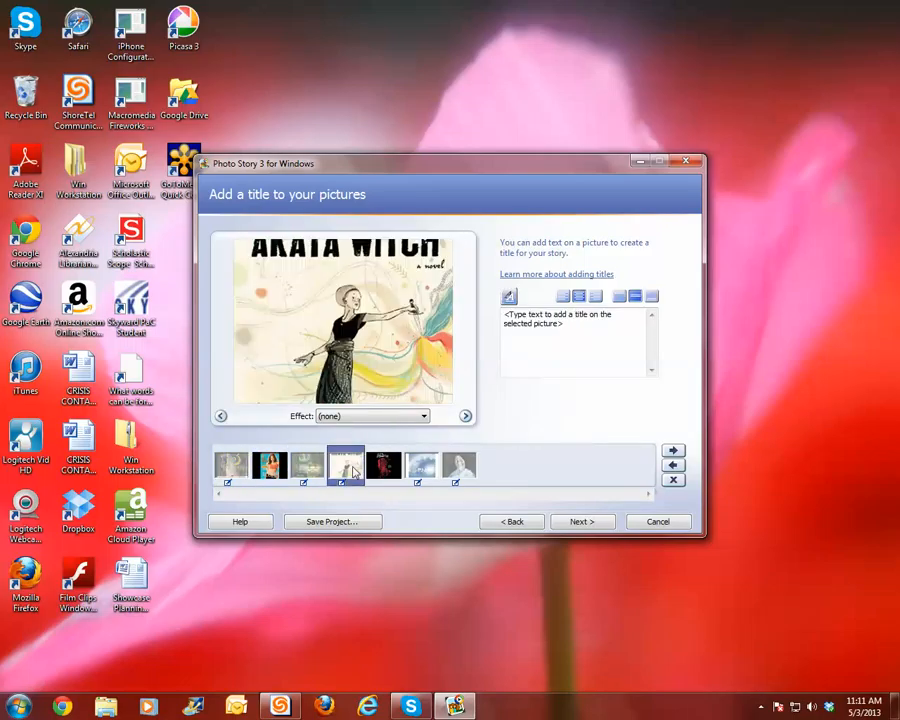
{"action": "left_click", "coordinate": [384, 468]}
{"action": "left_click", "coordinate": [423, 468]}
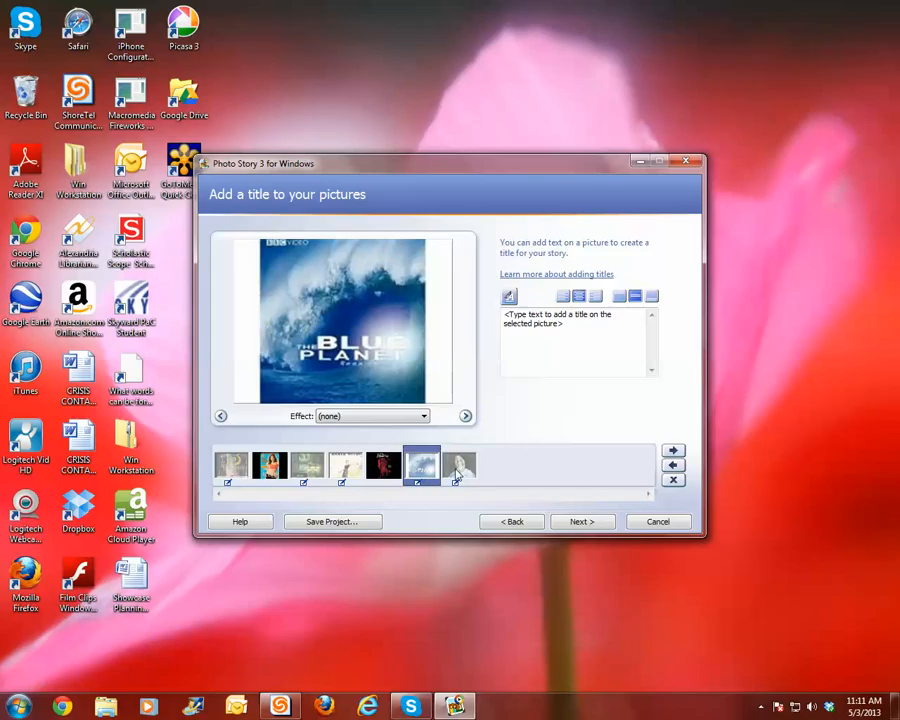
{"action": "left_click", "coordinate": [459, 469]}
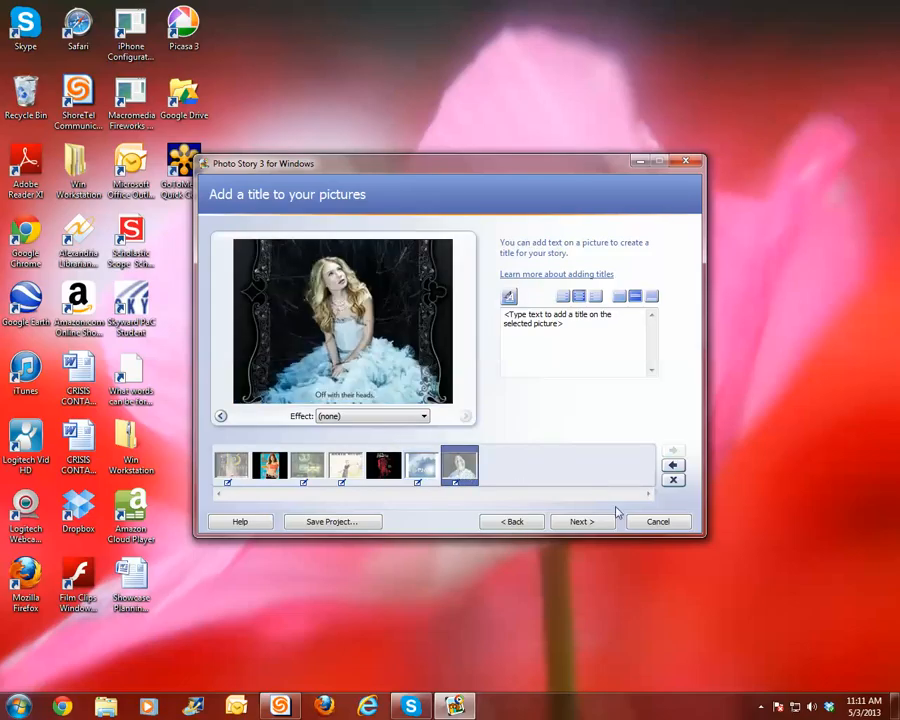
Continue without narration, add Jazz Music from the Music library as background music from the first picture, and preview the story.
{"action": "left_click", "coordinate": [582, 521]}
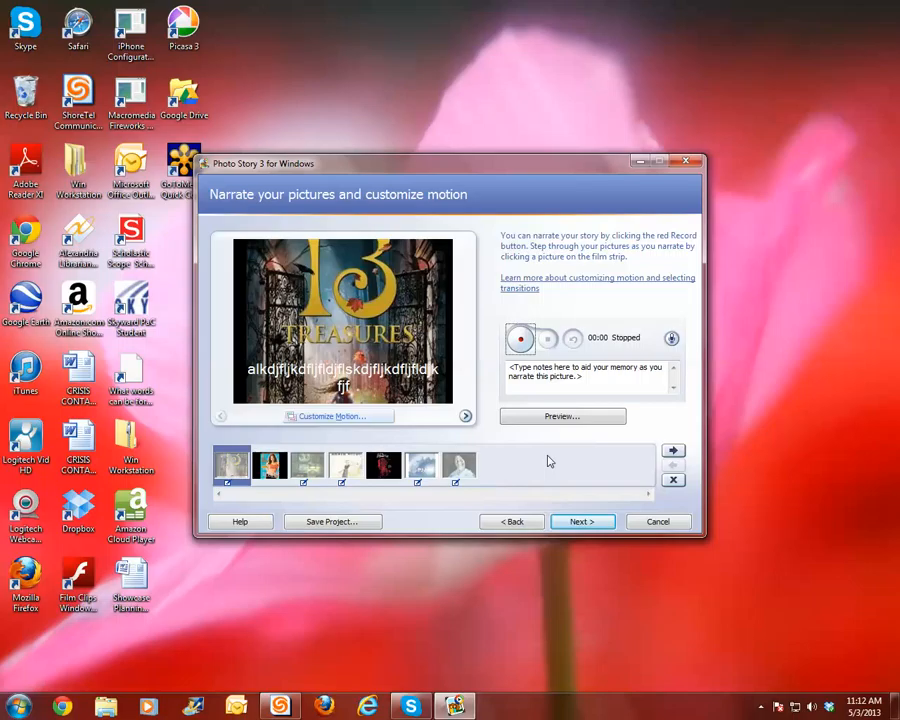
{"action": "left_click", "coordinate": [581, 521]}
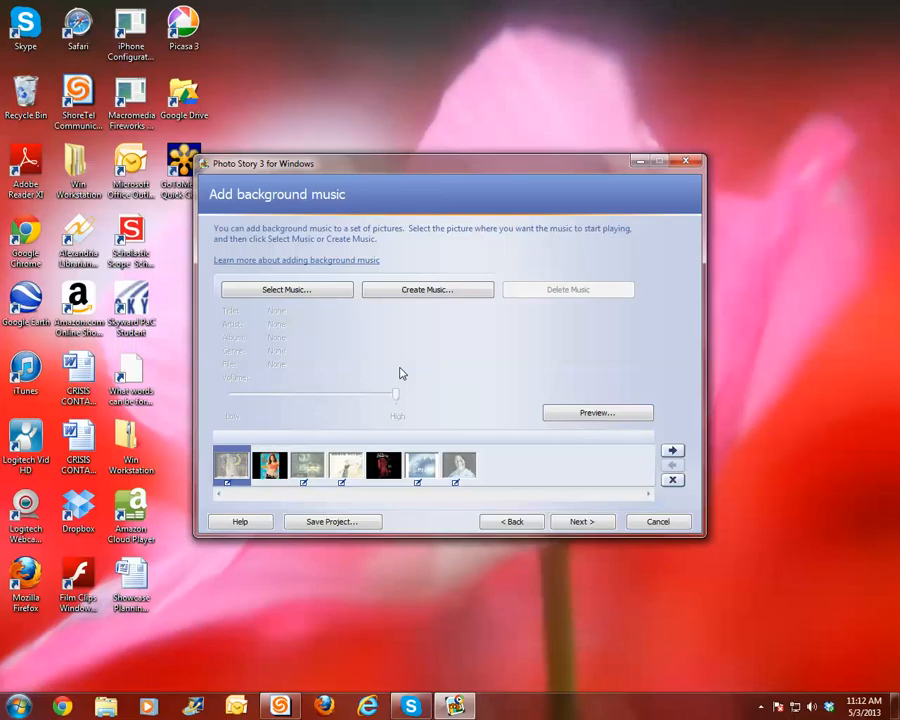
{"action": "left_click", "coordinate": [323, 297]}
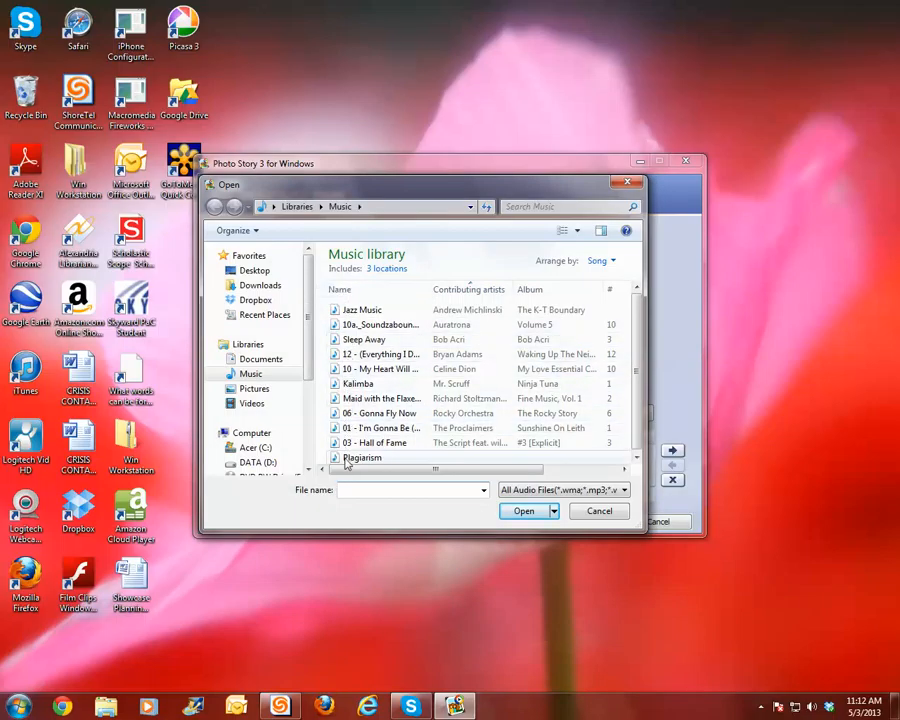
{"action": "double_click", "coordinate": [352, 311]}
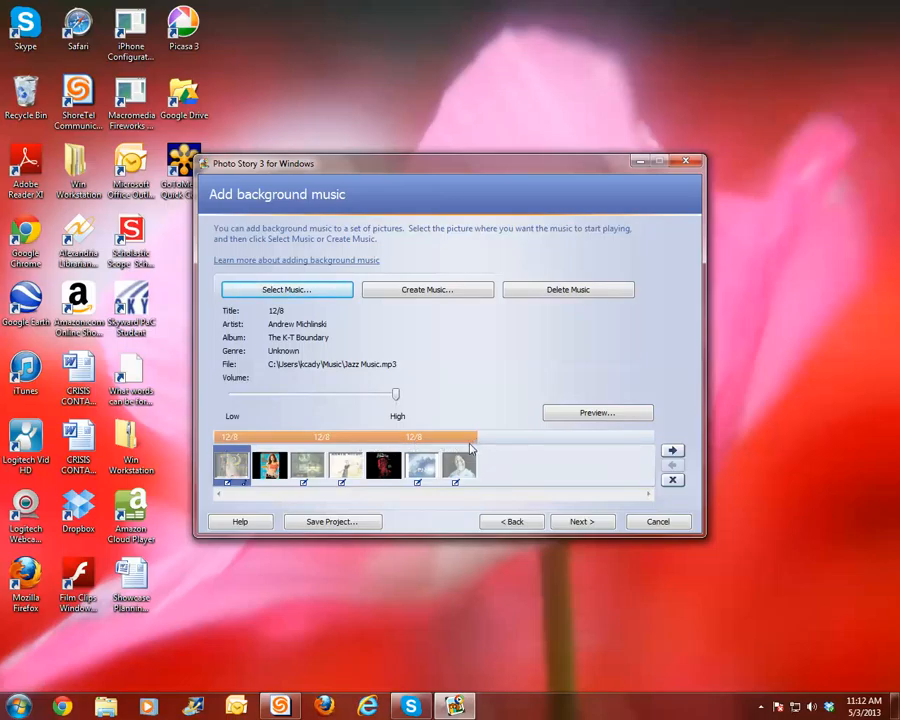
{"action": "left_click", "coordinate": [568, 420]}
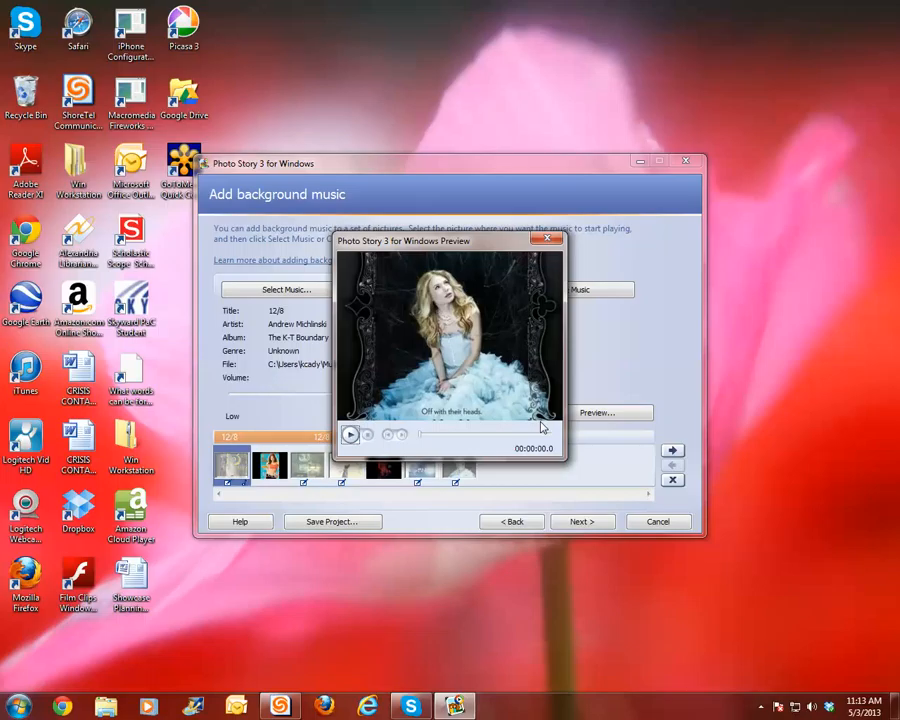
{"action": "left_click", "coordinate": [547, 238]}
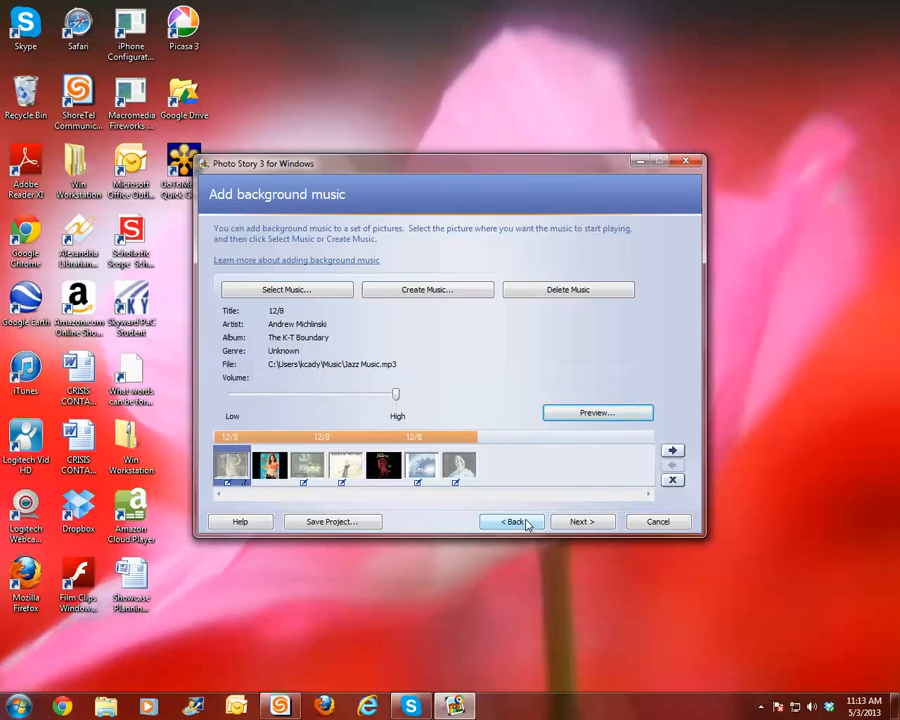
Proceed to saving the story for playback on the computer and replace its whole file path with "Rosa Parks".
{"action": "left_click", "coordinate": [580, 523]}
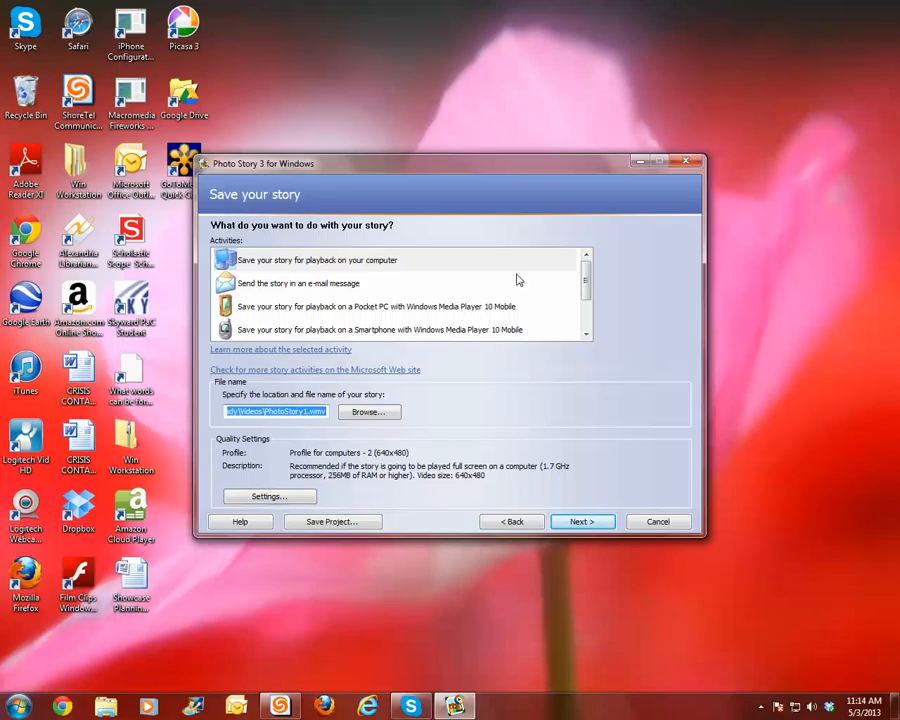
{"action": "mouse_move", "coordinate": [588, 281]}
{"action": "left_mouse_down"}
{"action": "mouse_move", "coordinate": [585, 320]}
{"action": "mouse_move", "coordinate": [586, 278]}
{"action": "left_mouse_up"}
{"action": "key", "text": "BackSpace"}
{"action": "key", "text": "BackSpace"}
{"action": "key", "text": "BackSpace"}
{"action": "key", "text": "BackSpace"}
{"action": "key", "text": "BackSpace"}
{"action": "key", "text": "BackSpace"}
{"action": "key", "text": "BackSpace"}
{"action": "key", "text": "BackSpace"}
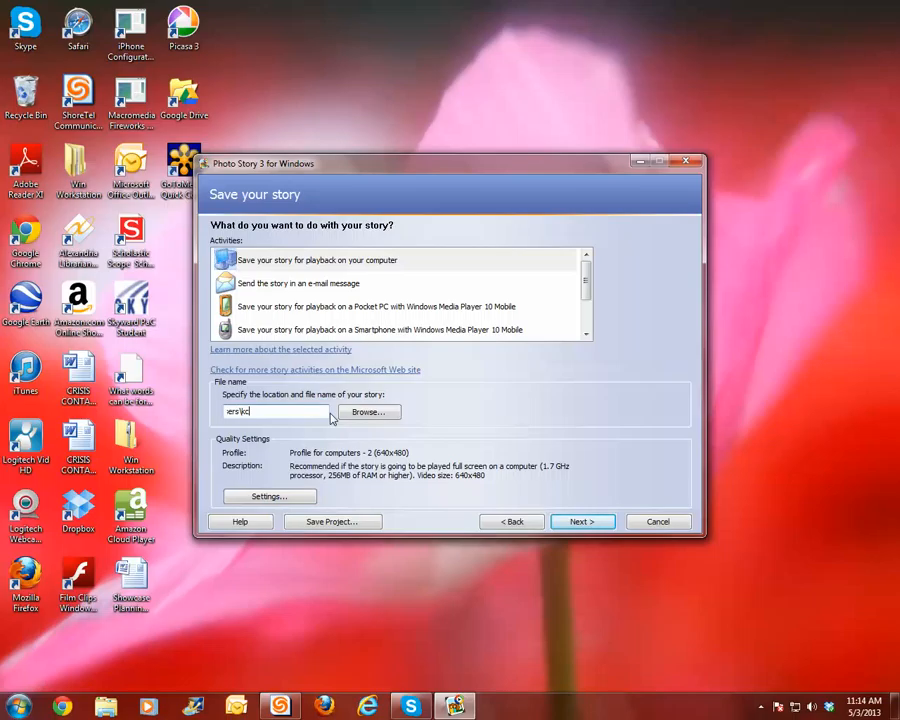
{"action": "key", "text": "BackSpace"}
{"action": "key", "text": "BackSpace"}
{"action": "key", "text": "BackSpace"}
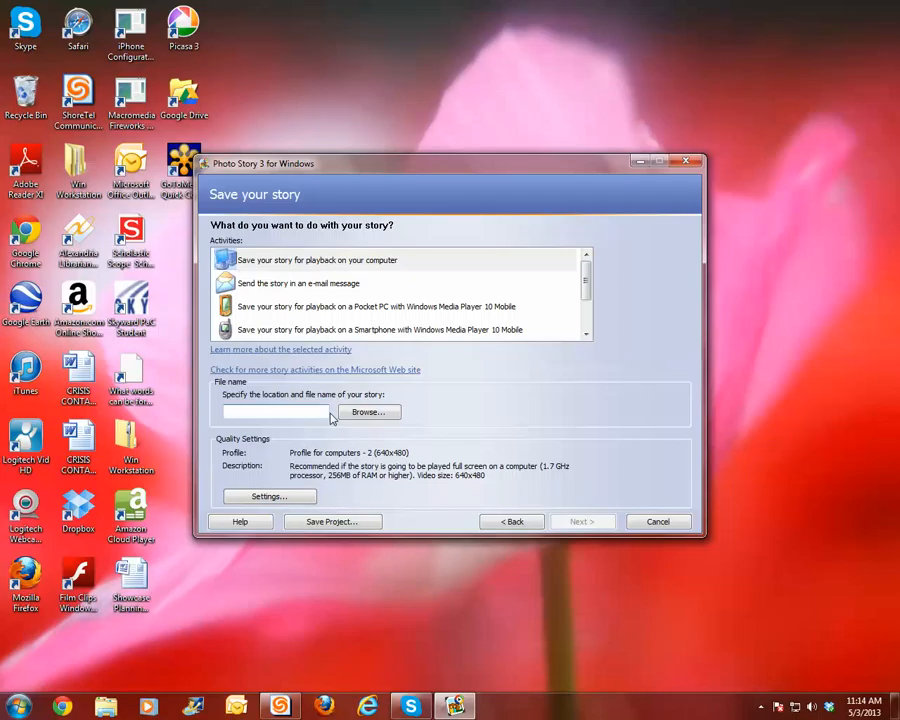
{"action": "type", "text": "Rosa "}
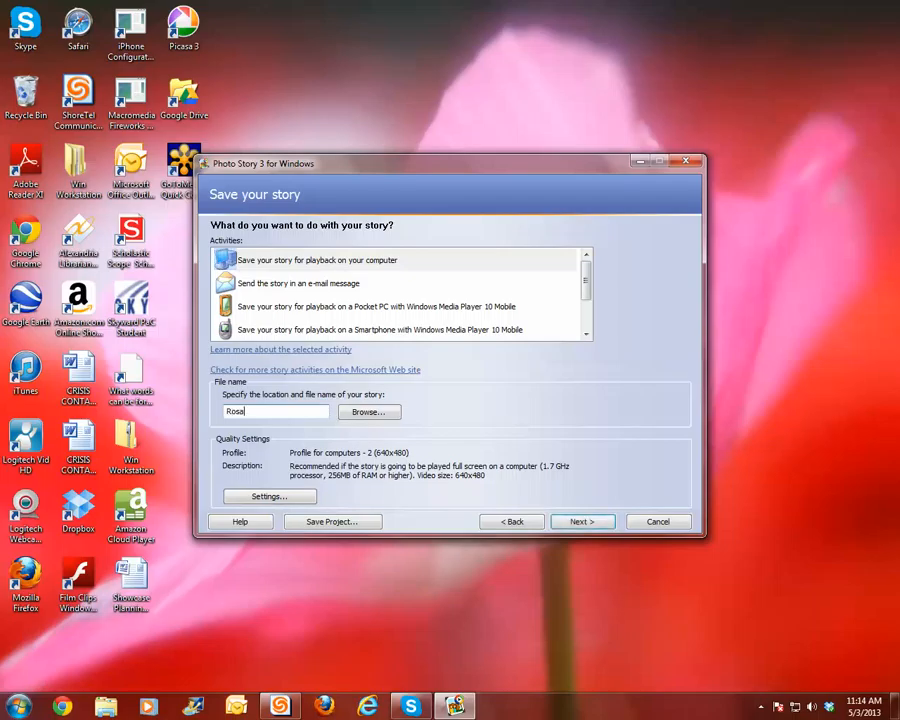
{"action": "type", "text": "Parks"}
Set the story to be saved as the Windows Media Video file Rosa Parks in the Videos library.
{"action": "left_click", "coordinate": [368, 412]}
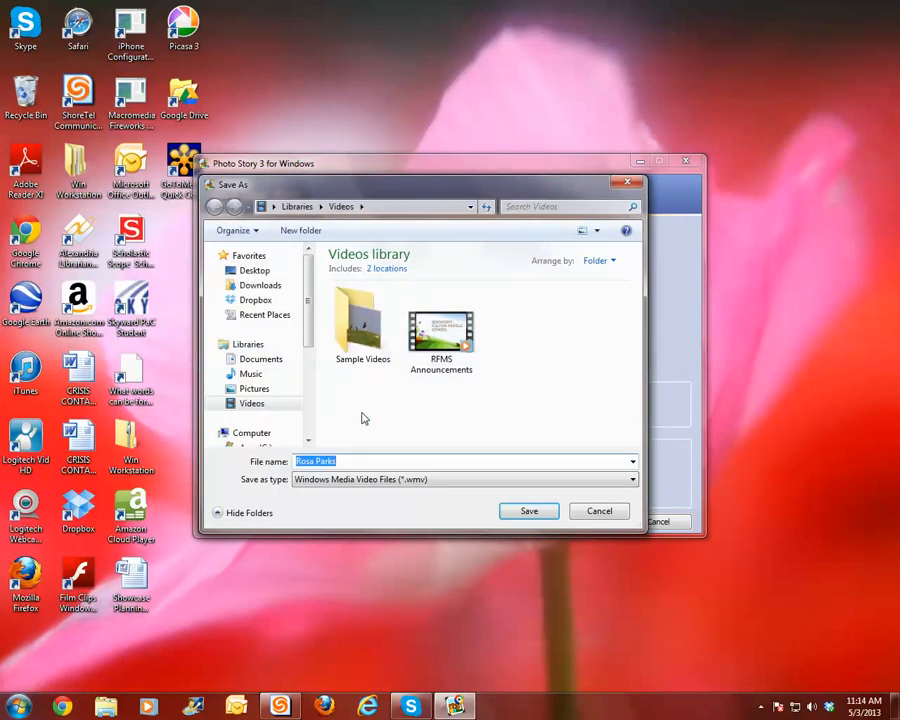
{"action": "left_click", "coordinate": [283, 406]}
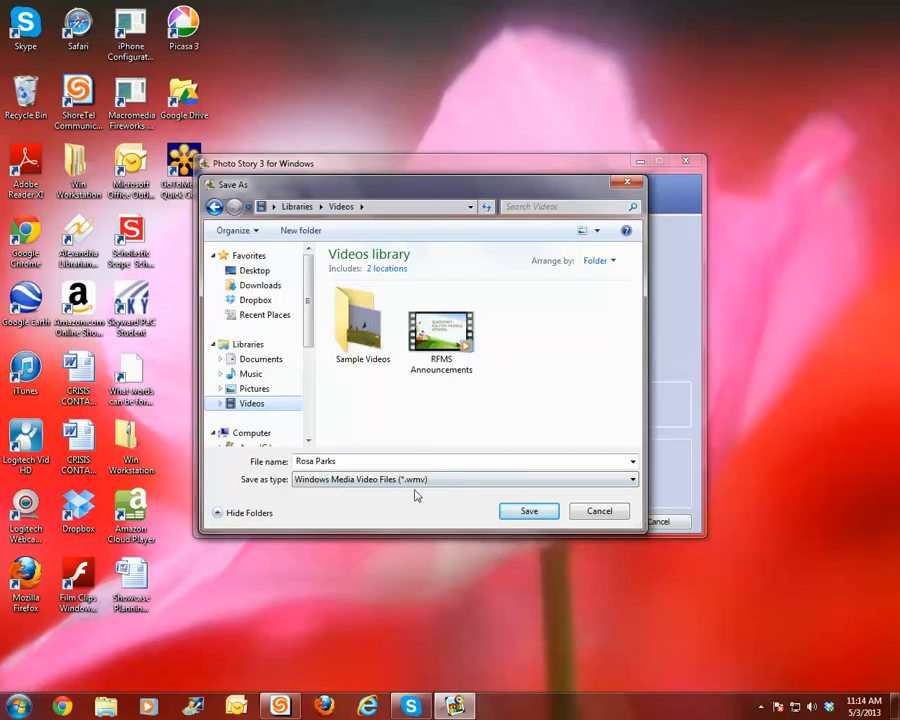
{"action": "left_click", "coordinate": [532, 513]}
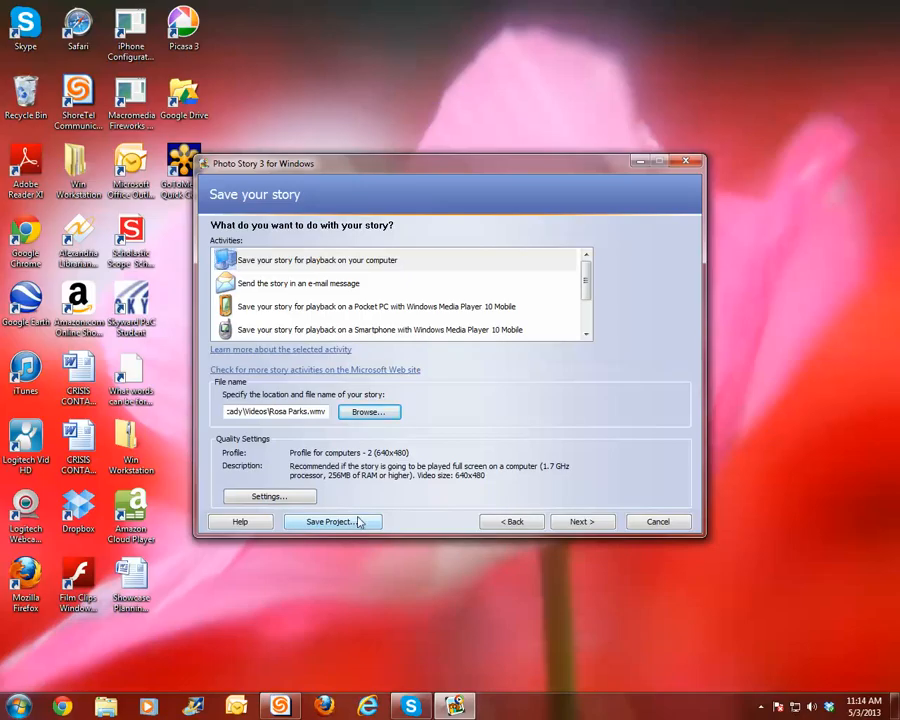
Generate the story video and start exiting the program.
{"action": "left_click", "coordinate": [576, 524]}
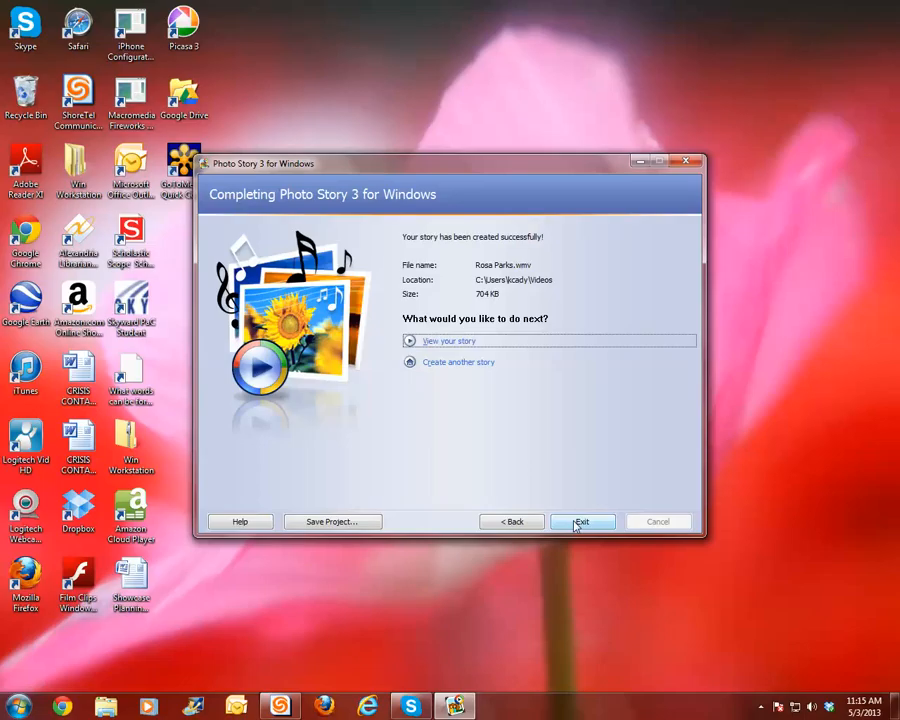
{"action": "left_click", "coordinate": [578, 522]}
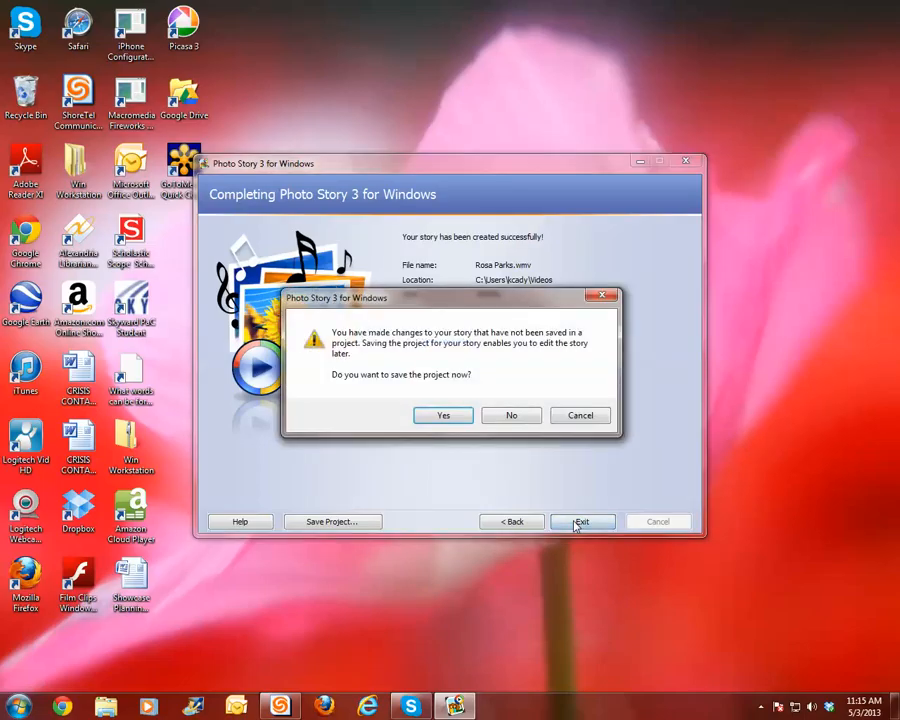